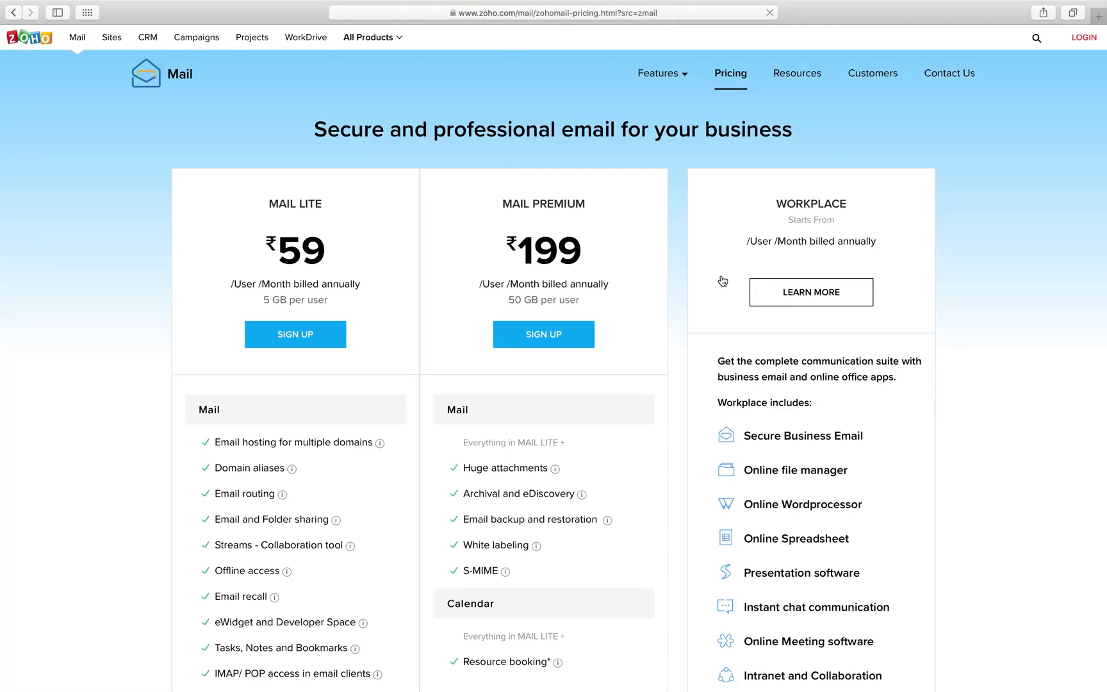
# Step: Scroll to the Forever Free Plan on the pricing page and start its sign-up
pyautogui.scroll(-3, 723, 280)
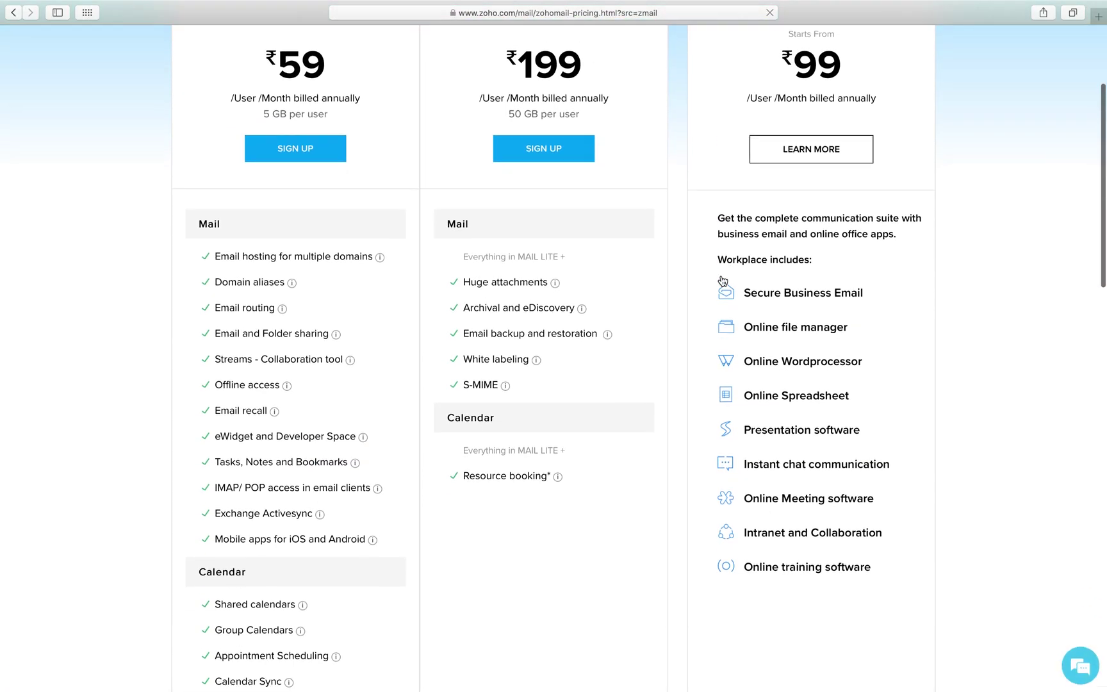
pyautogui.scroll(-10, 722, 281)
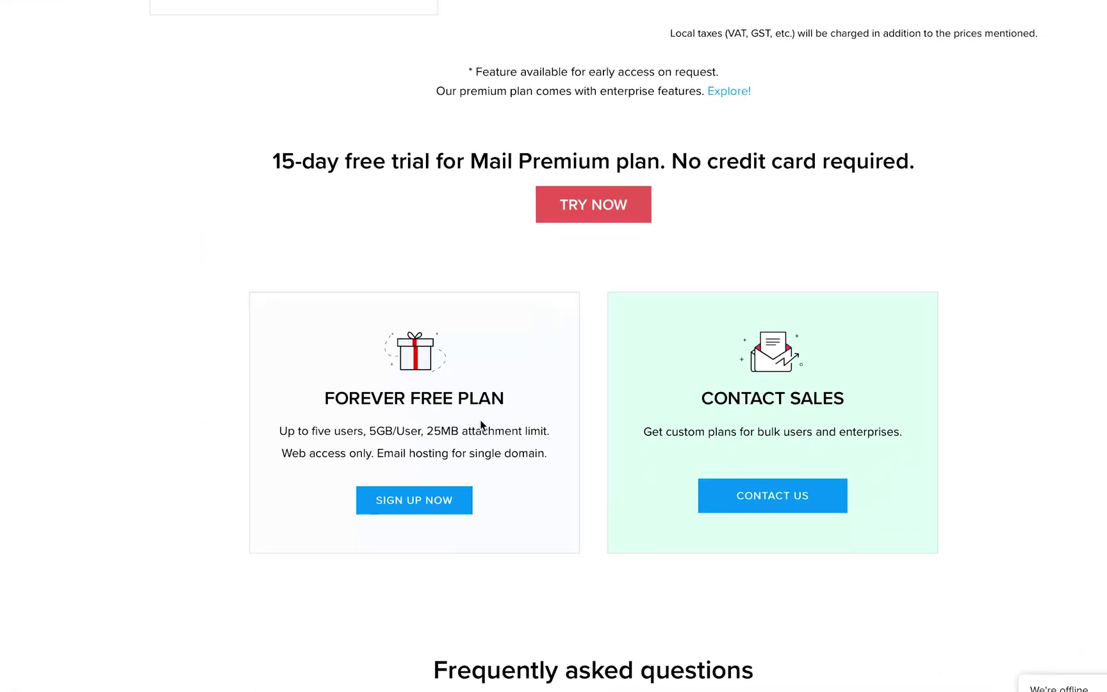
pyautogui.click(443, 512)
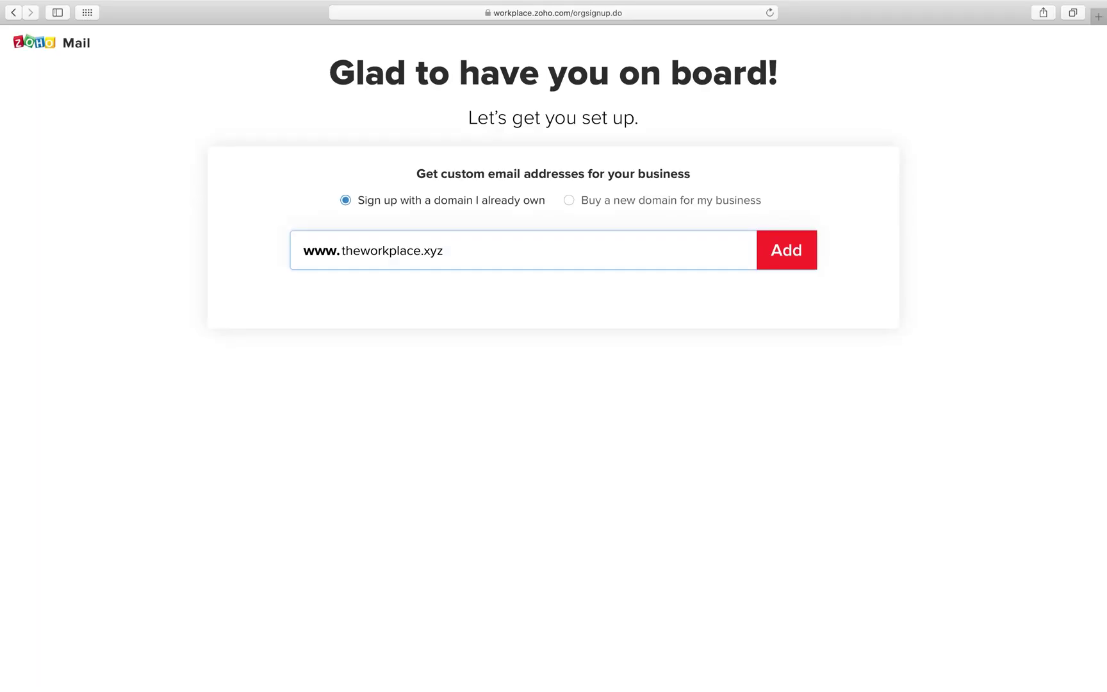
# Step: Add the domain, then enter the administrator's name, account name and mobile number twice
pyautogui.click(798, 248)
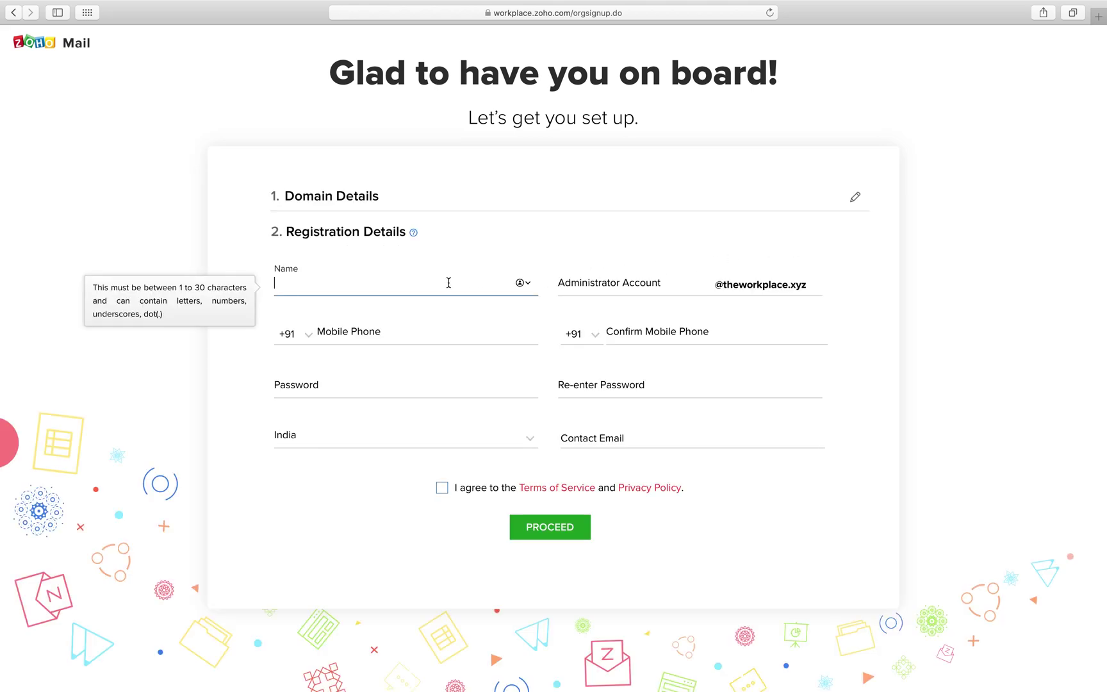
pyautogui.write('Charlie Brown')
pyautogui.press('Tab')
pyautogui.write('charlie')
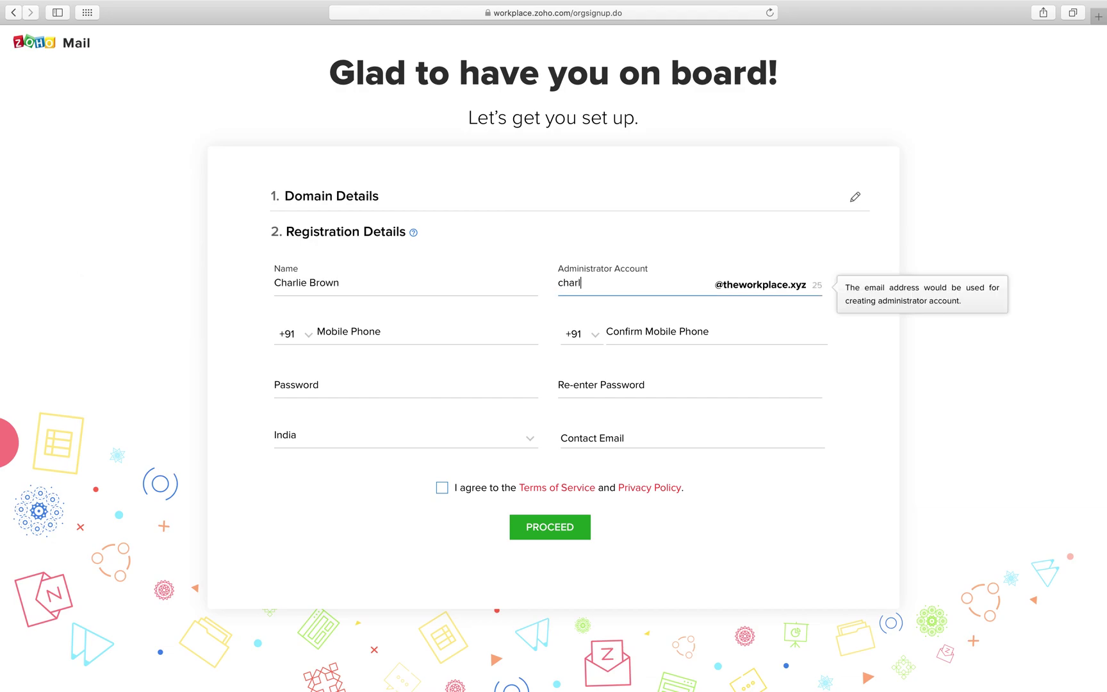
pyautogui.press('Tab')
pyautogui.write('5555555555')
pyautogui.press('Tab')
pyautogui.write('5555555555')
# Step: Set the password and contact e-mail, accept the terms, and create the free-plan account
pyautogui.press('Tab')
pyautogui.write('*********')
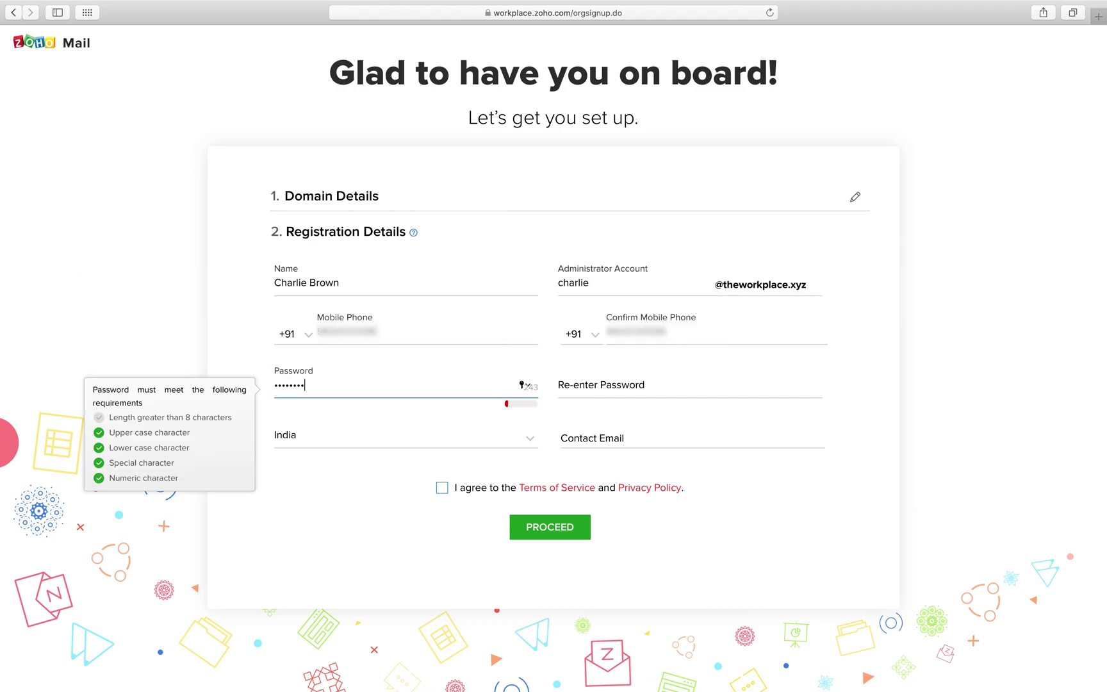
pyautogui.press('Tab')
pyautogui.write('*********')
pyautogui.press('Tab')
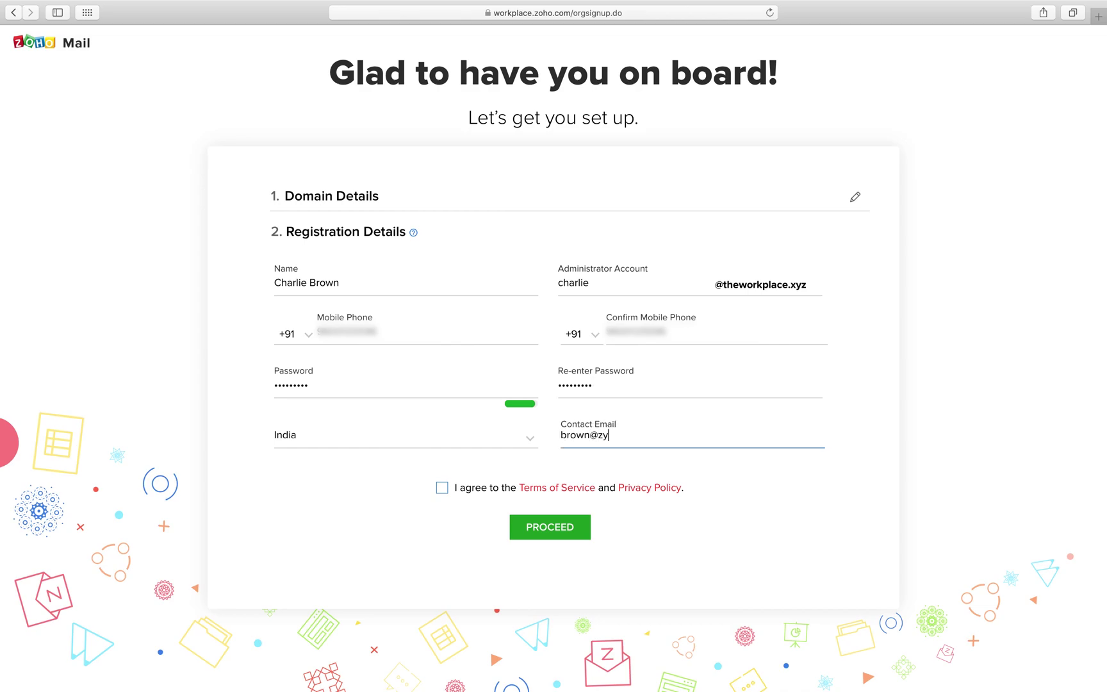
pyautogui.click(441, 488)
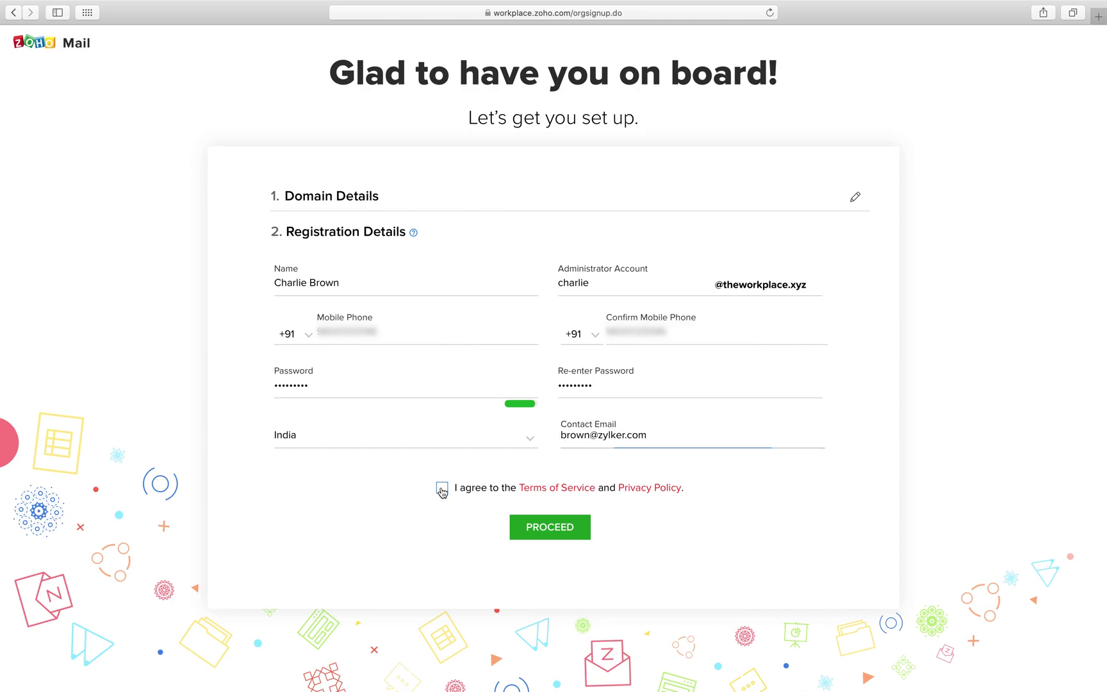
pyautogui.click(523, 527)
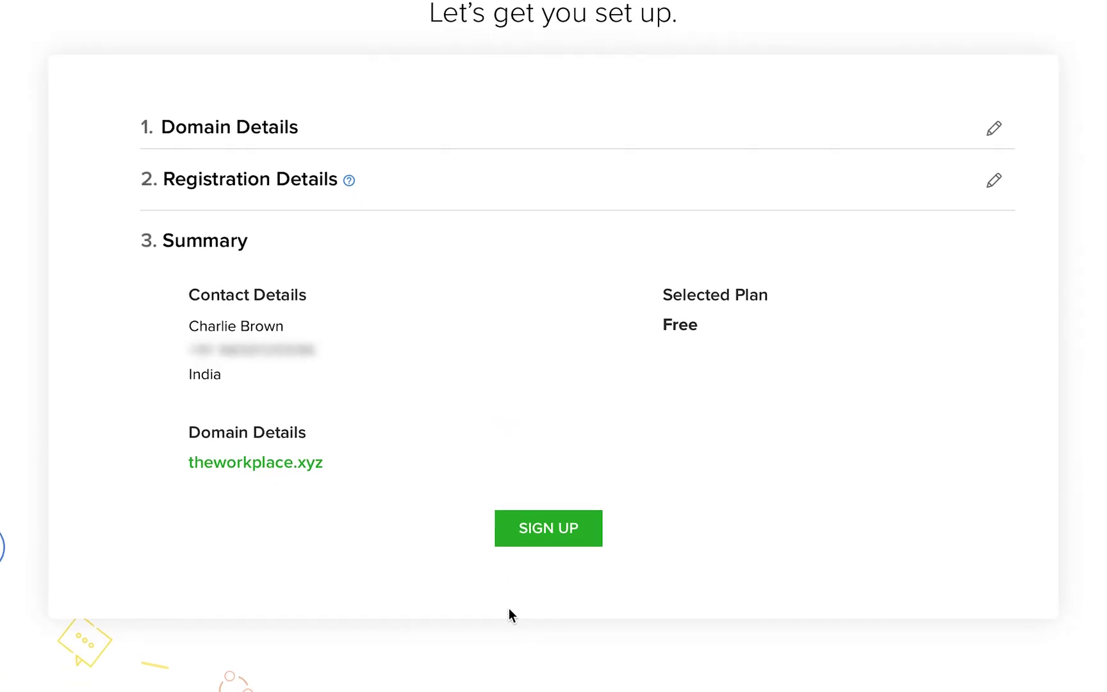
pyautogui.click(546, 538)
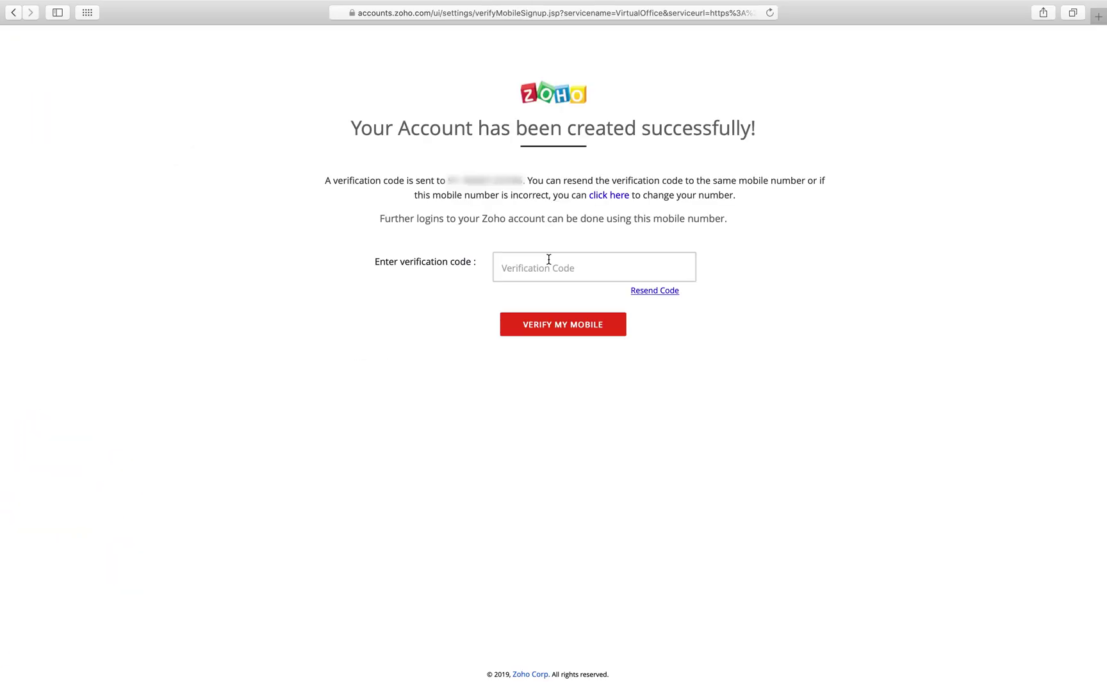
# Step: Verify the mobile number with the SMS code and postpone two-factor authentication setup
pyautogui.click(591, 323)
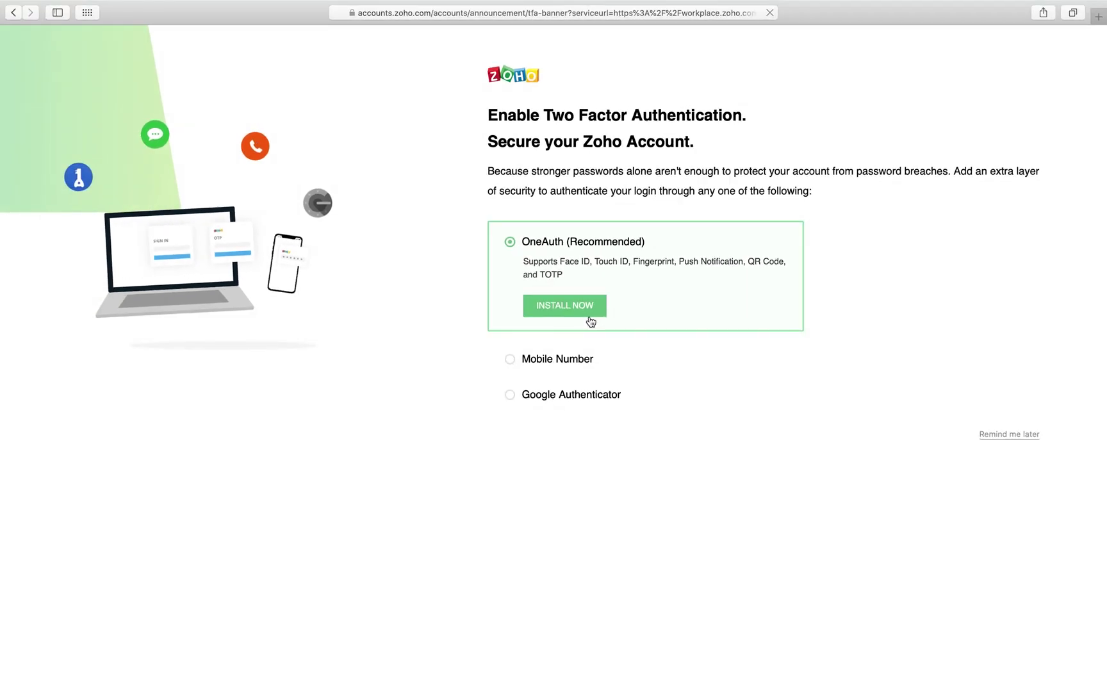
pyautogui.click(983, 436)
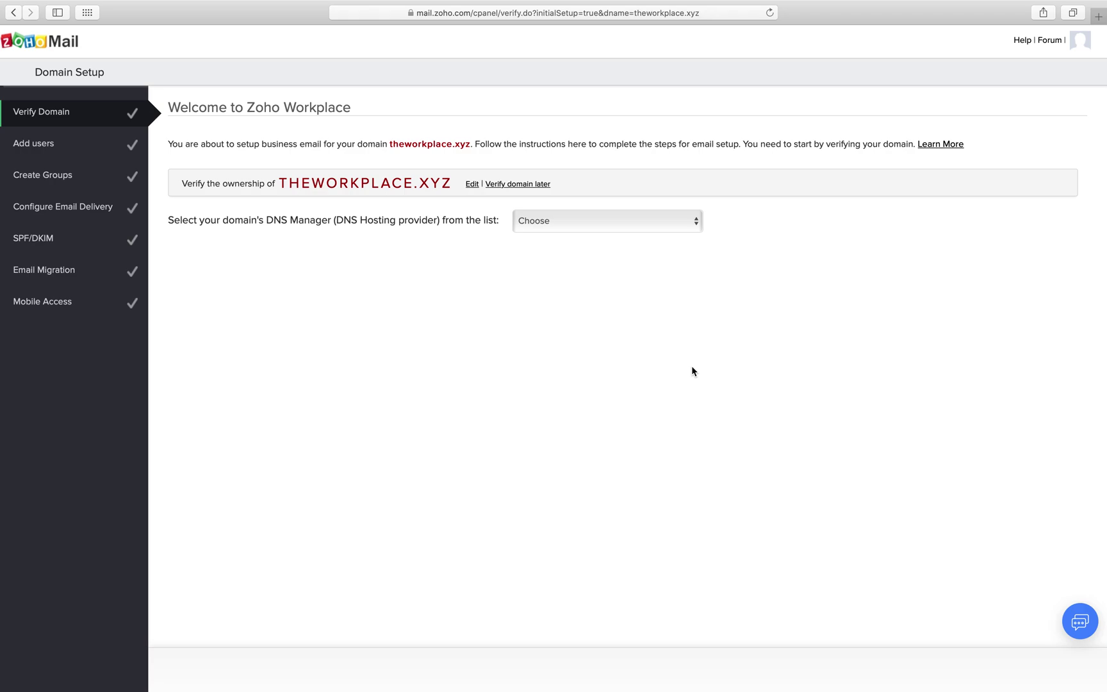
# Step: Choose GoDaddy from the DNS Manager list to show the TXT verification method
pyautogui.click(603, 222)
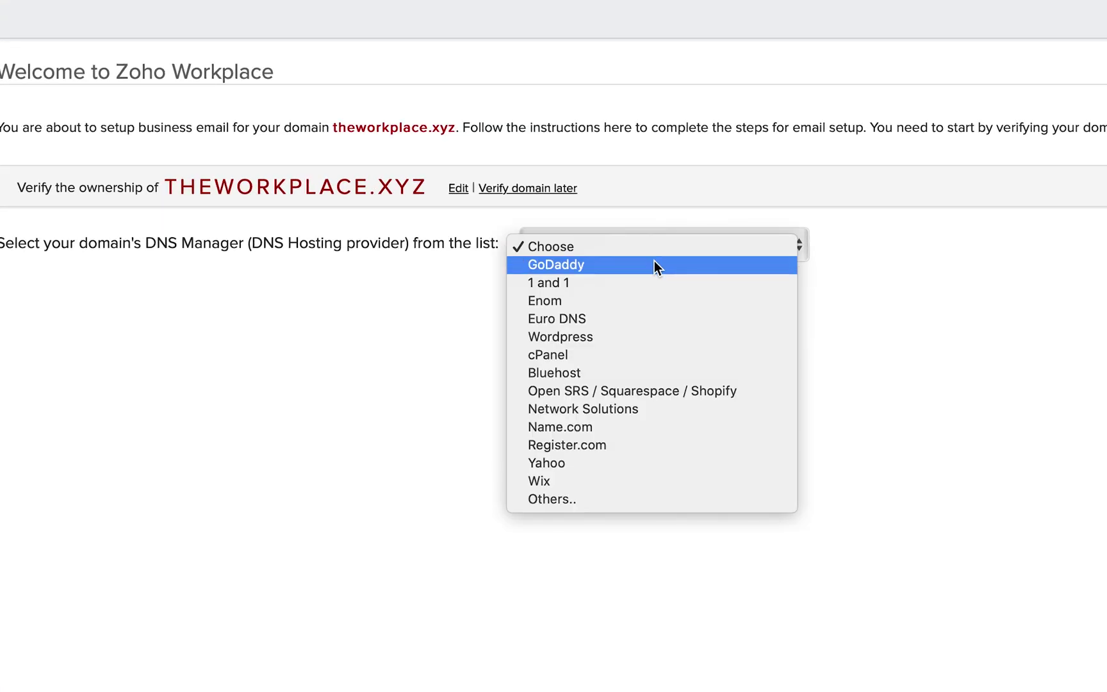
pyautogui.click(654, 264)
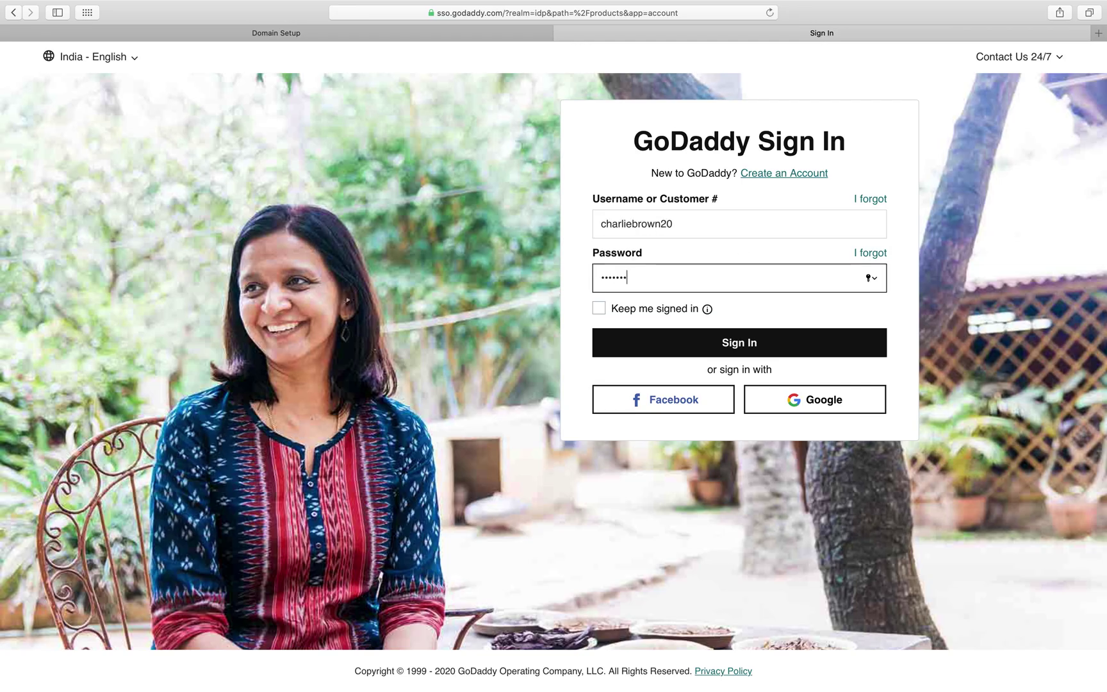
# Step: Sign in to GoDaddy and start a new TXT record in theworkplace.xyz DNS
pyautogui.press('Return')
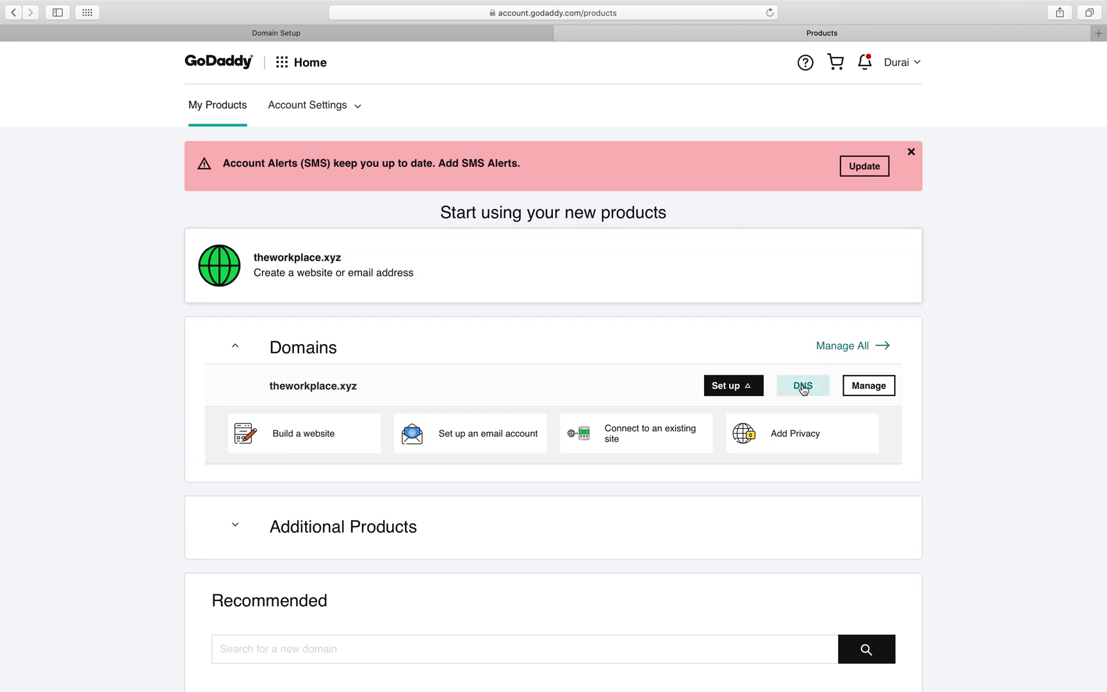
pyautogui.click(803, 386)
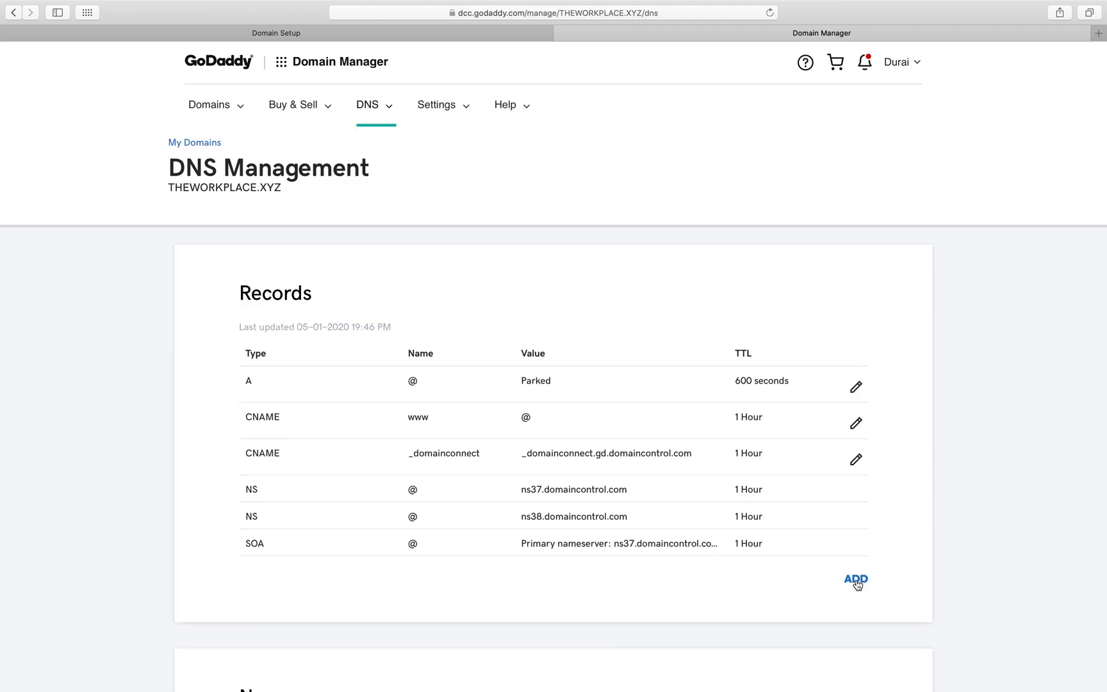
pyautogui.click(857, 582)
pyautogui.click(349, 613)
pyautogui.click(334, 672)
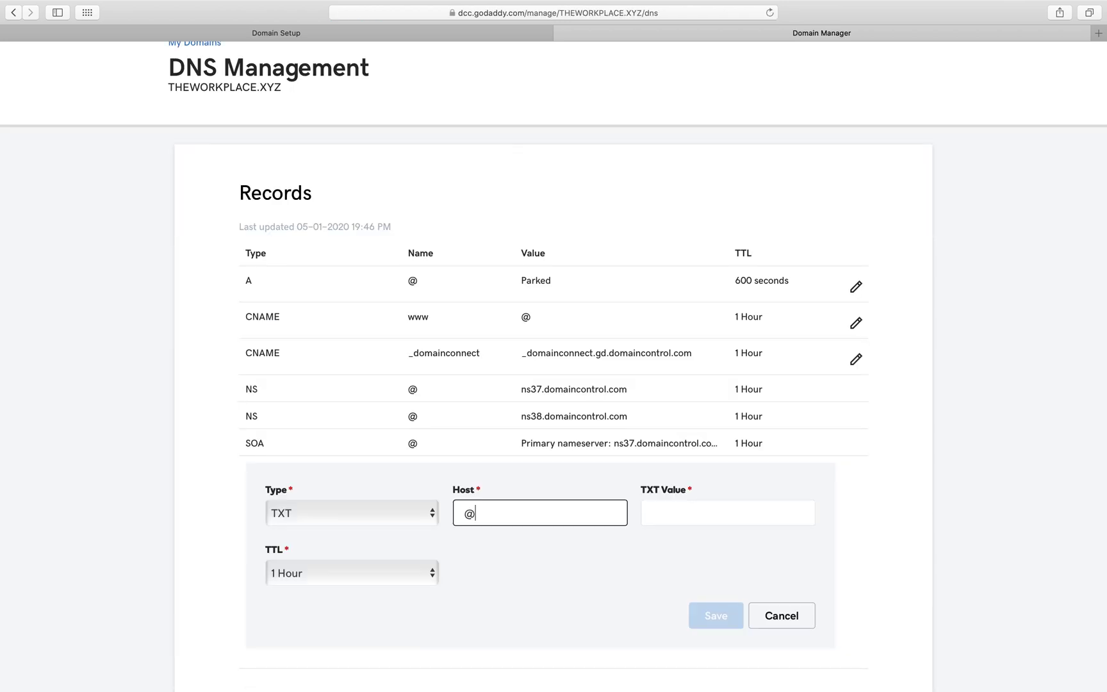
pyautogui.click(662, 519)
# Step: Copy Zoho's verification value and paste it as the TXT record's value
pyautogui.hotkey('ctrl', 'shift', 'Tab')
pyautogui.click(484, 378)
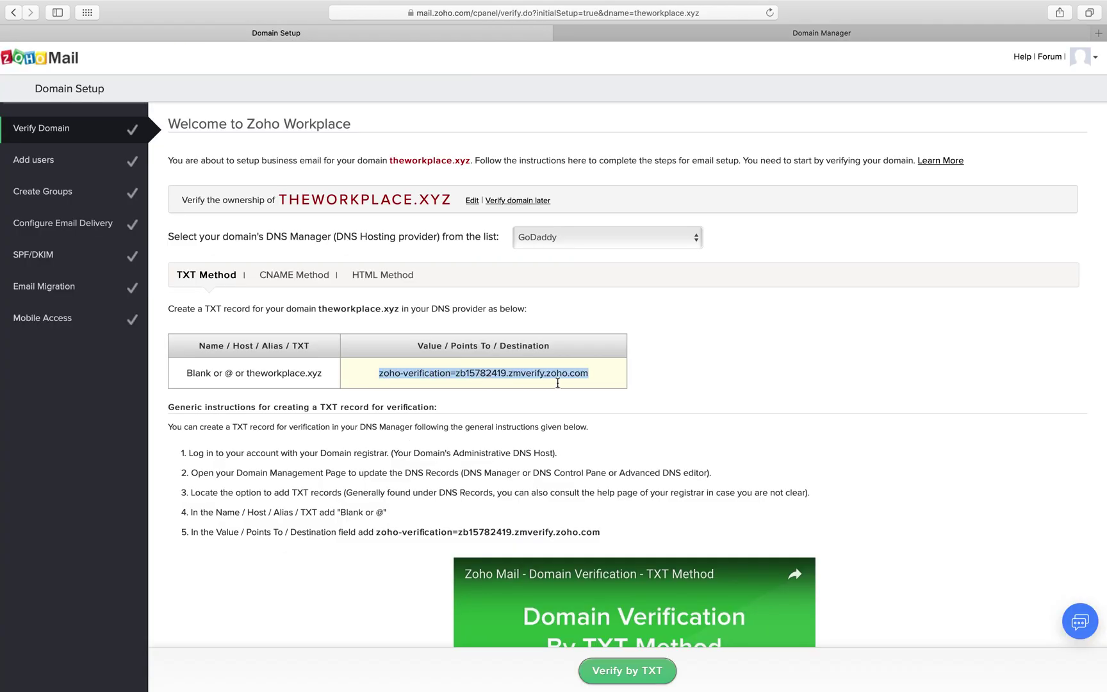
pyautogui.rightClick(565, 383)
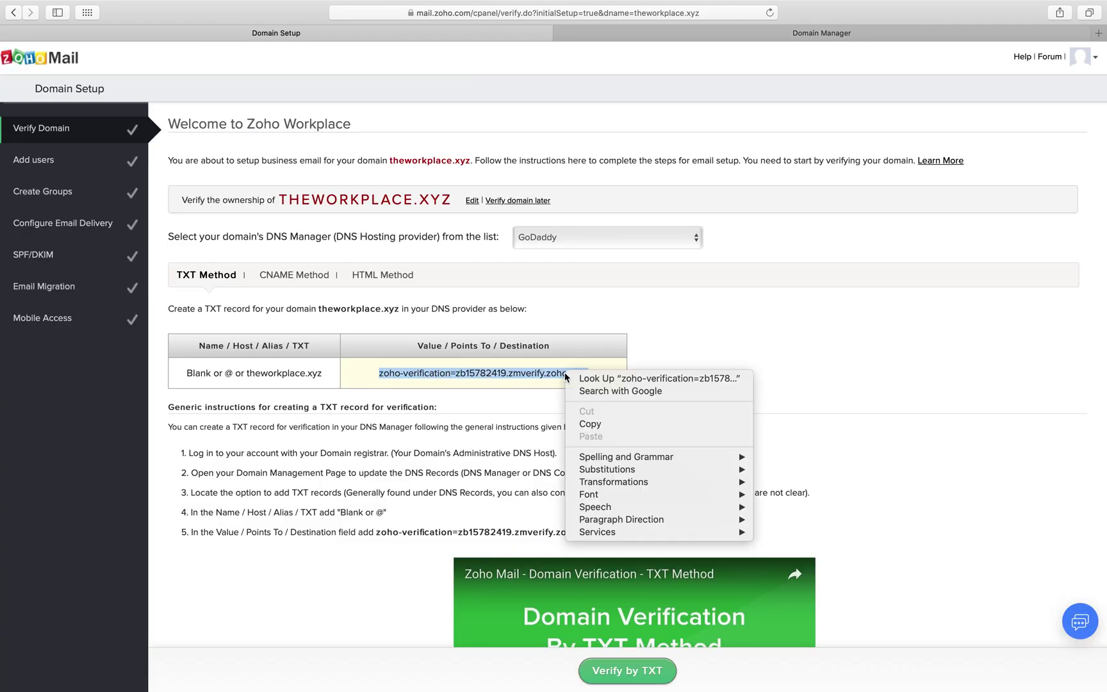
pyautogui.click(589, 425)
pyautogui.hotkey('ctrl', 'Tab')
pyautogui.rightClick(682, 509)
pyautogui.click(702, 543)
# Step: Set the TXT record's TTL to 1/2 Hour, save it, and return to Zoho
pyautogui.click(420, 584)
pyautogui.click(397, 561)
pyautogui.click(699, 616)
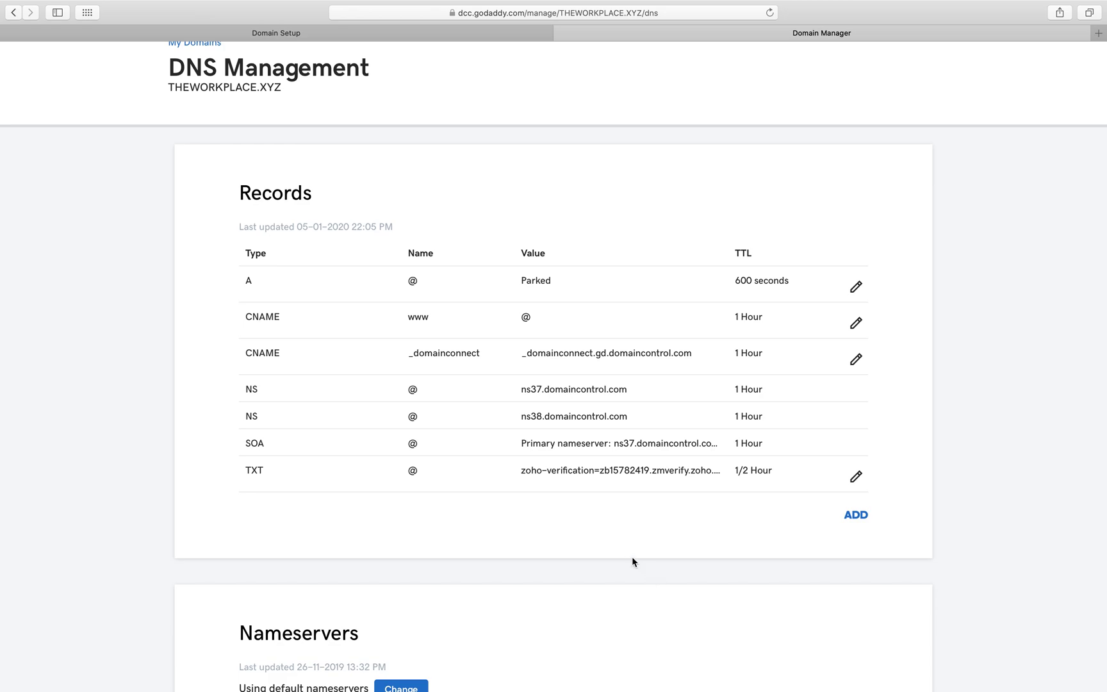
pyautogui.click(406, 34)
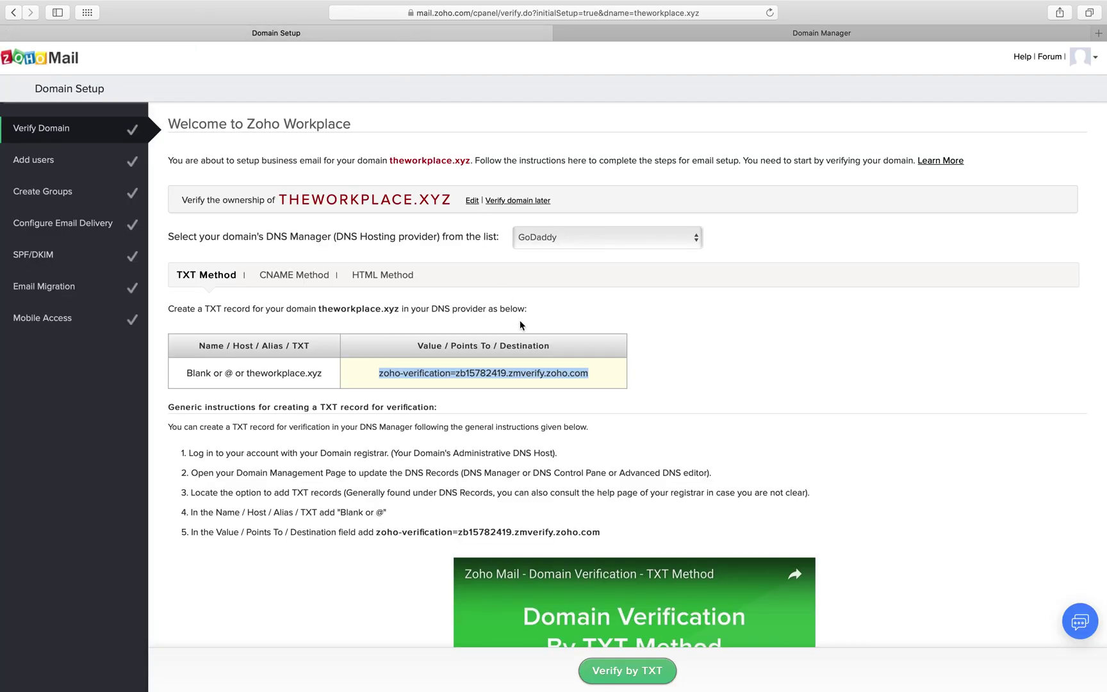
# Step: Verify the domain by TXT, create the admin mailbox, and enter a new user's name and password
pyautogui.click(614, 671)
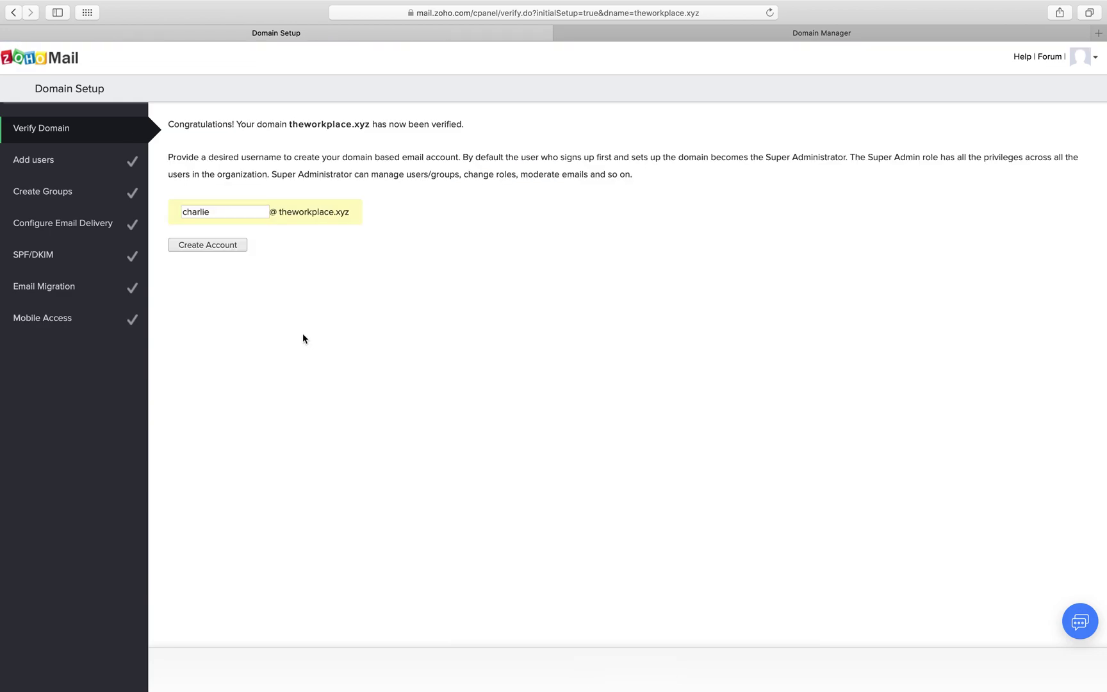
pyautogui.click(207, 245)
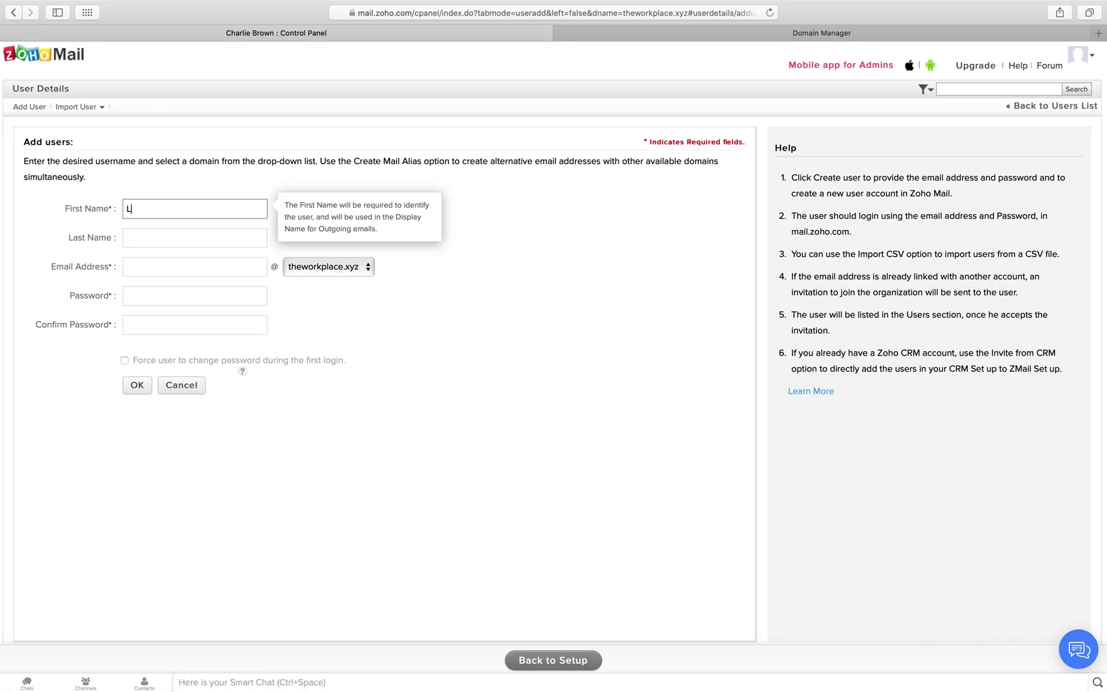
pyautogui.press('Tab')
pyautogui.press('Tab')
pyautogui.press('Tab')
pyautogui.press('Tab')
pyautogui.press('Tab')
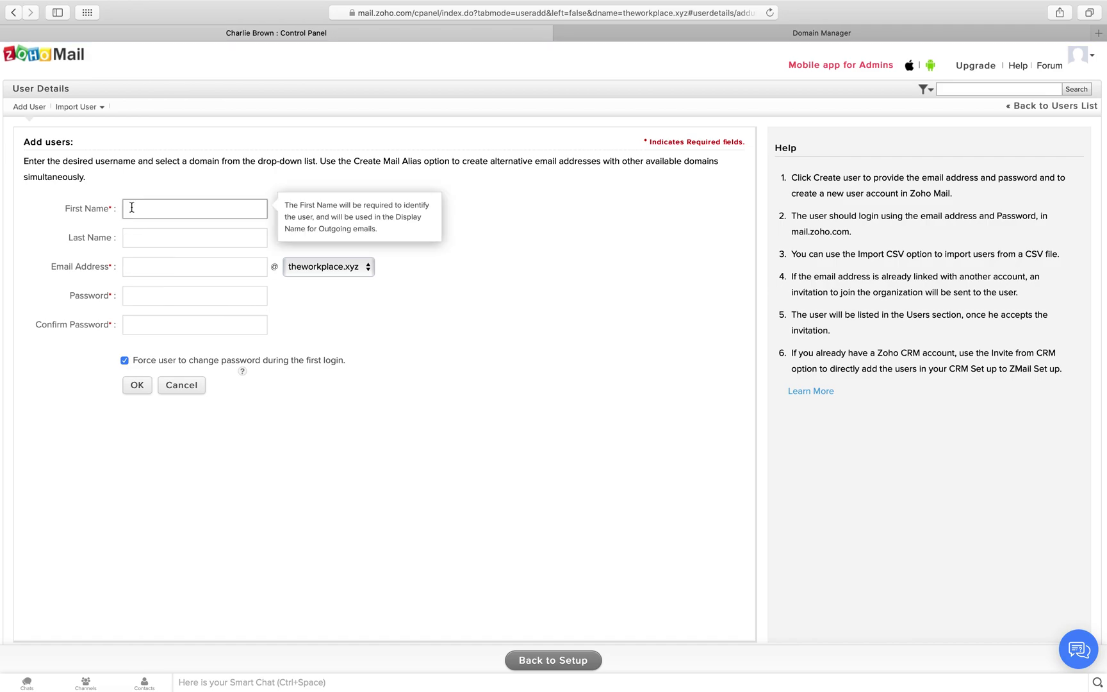
# Step: Confirm the user's password, then add another user with first name, last name and confirmed password
pyautogui.press('Tab')
pyautogui.press('Tab')
pyautogui.press('Tab')
pyautogui.press('Tab')
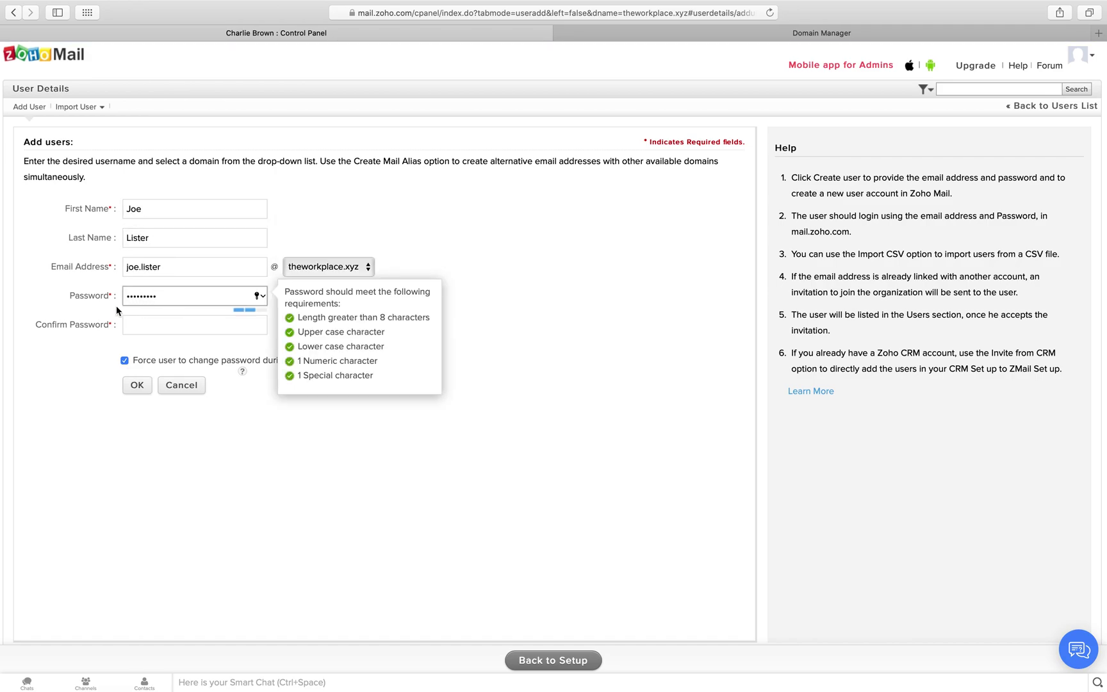
pyautogui.click(134, 326)
pyautogui.click(136, 384)
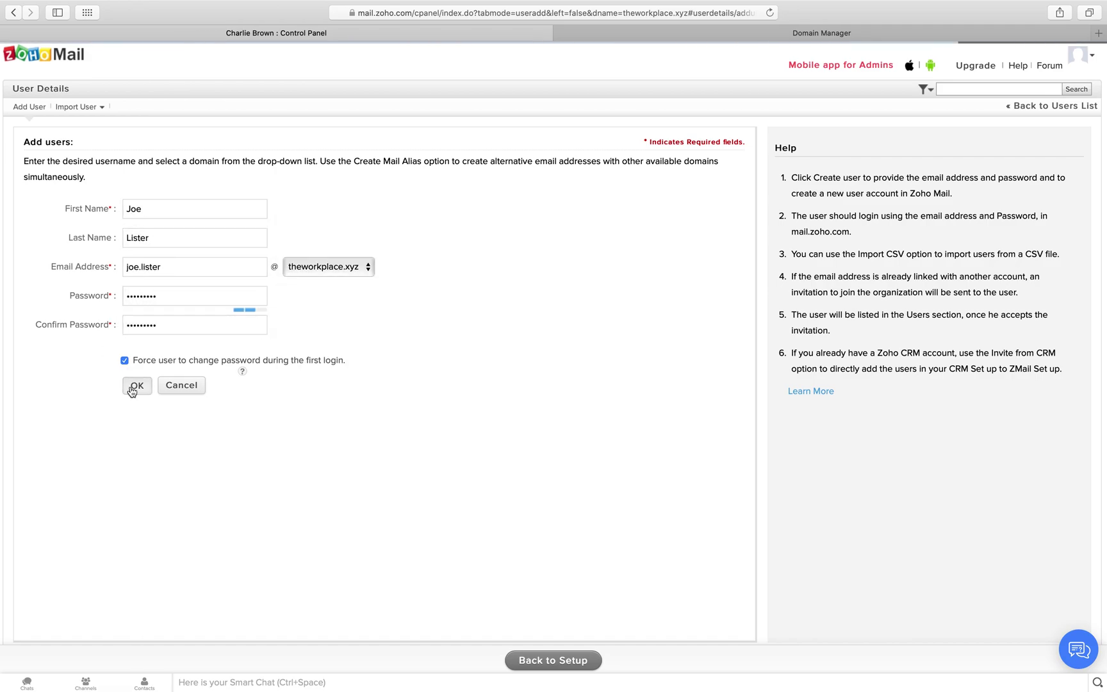
# Step: Return to setup, skip groups, and pick GoDaddy as the domain provider for email delivery
pyautogui.click(561, 661)
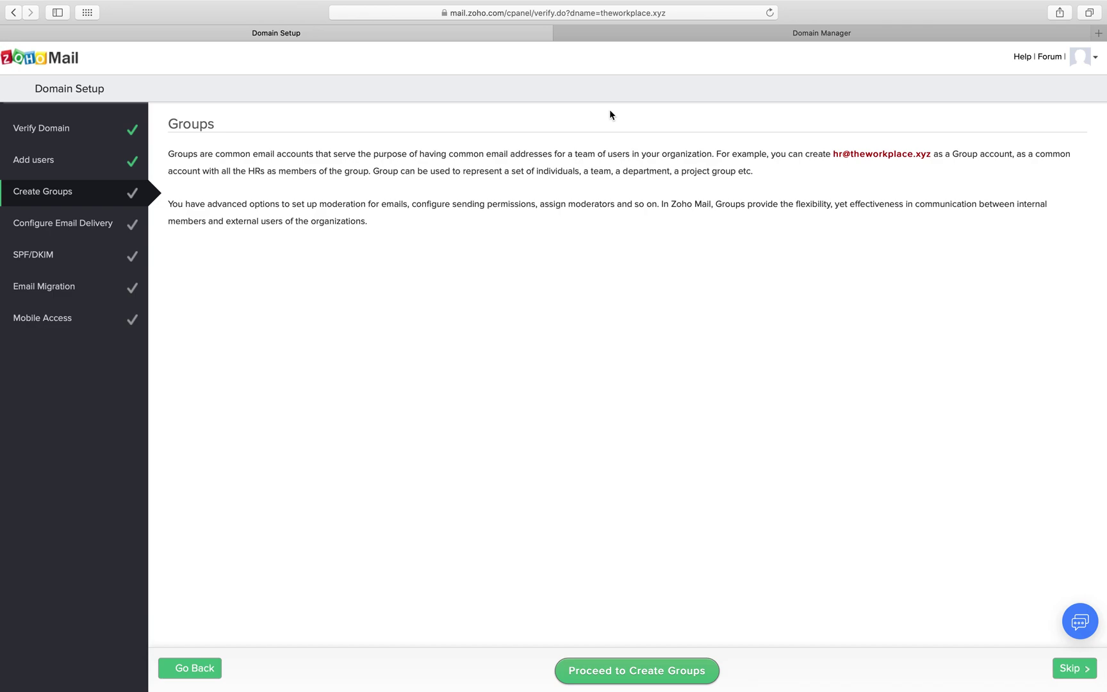
pyautogui.click(1084, 674)
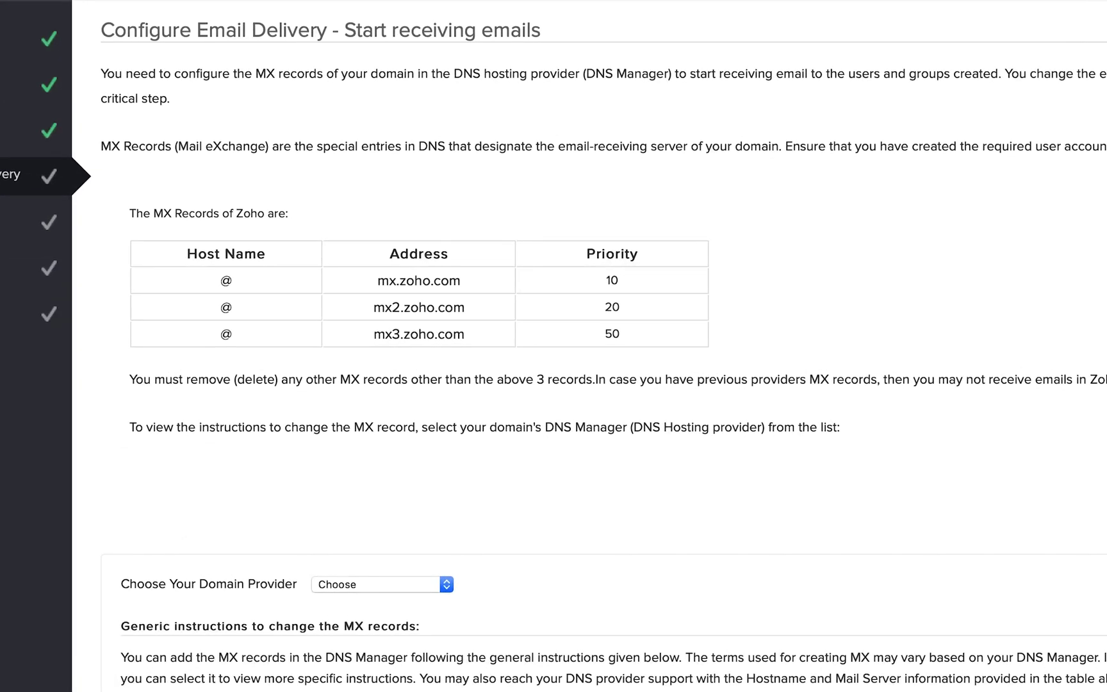
pyautogui.click(382, 584)
pyautogui.click(385, 608)
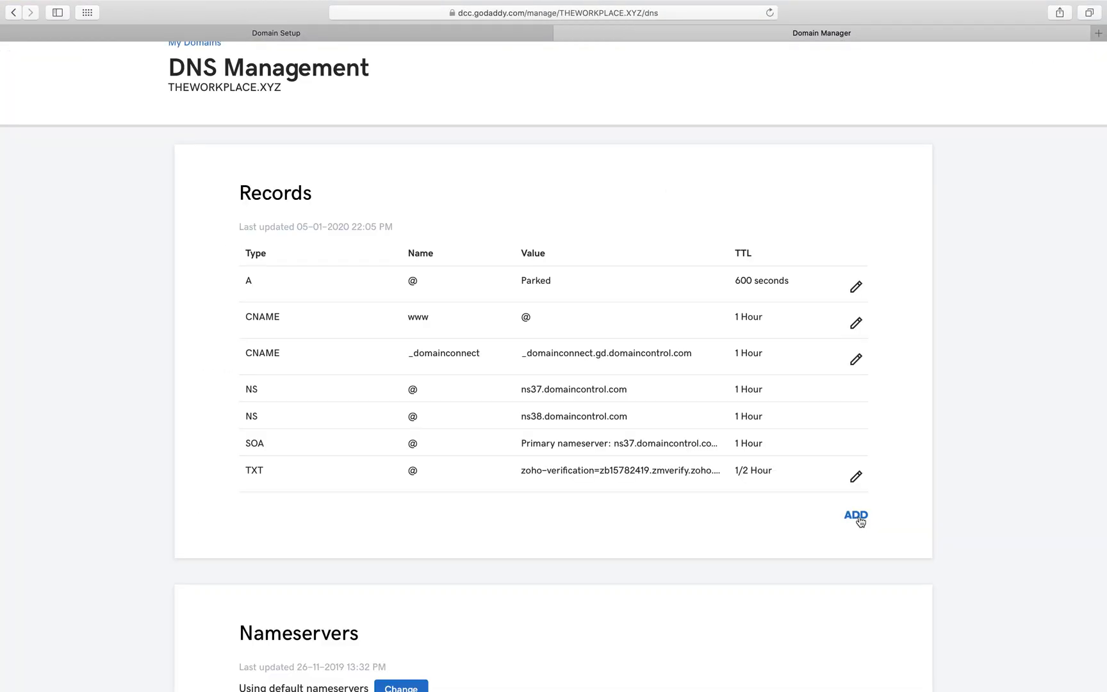
# Step: Add an MX record for @ pointing to mx.zoho.com, priority 10, TTL 1/2 Hour
pyautogui.click(857, 515)
pyautogui.click(419, 549)
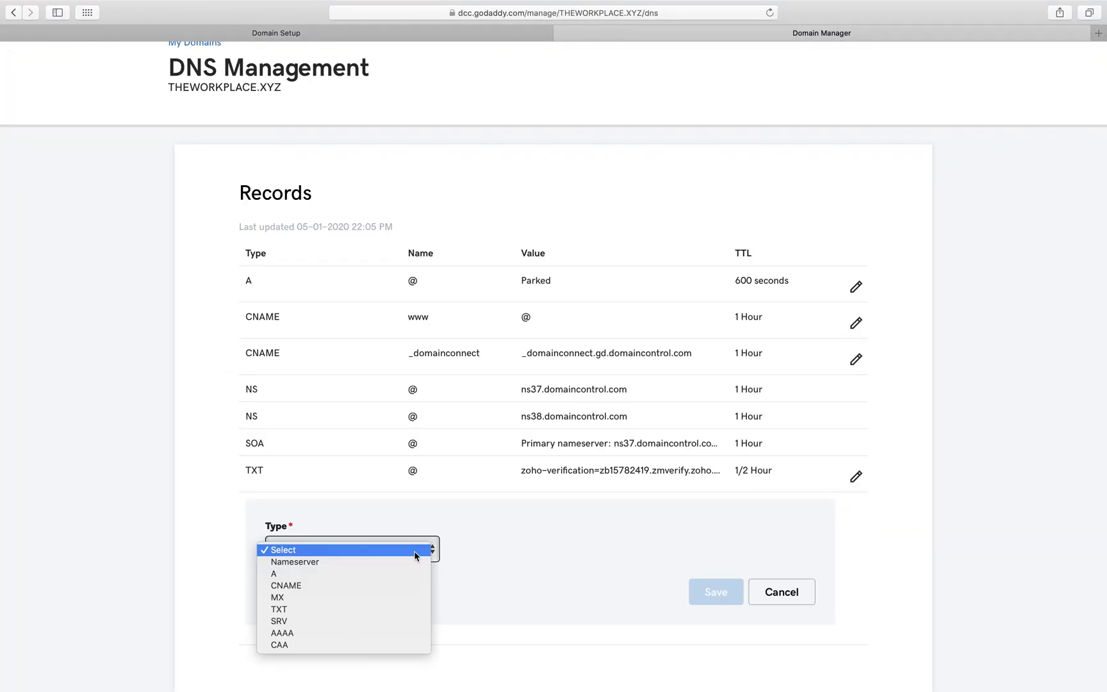
pyautogui.click(403, 597)
pyautogui.write('@')
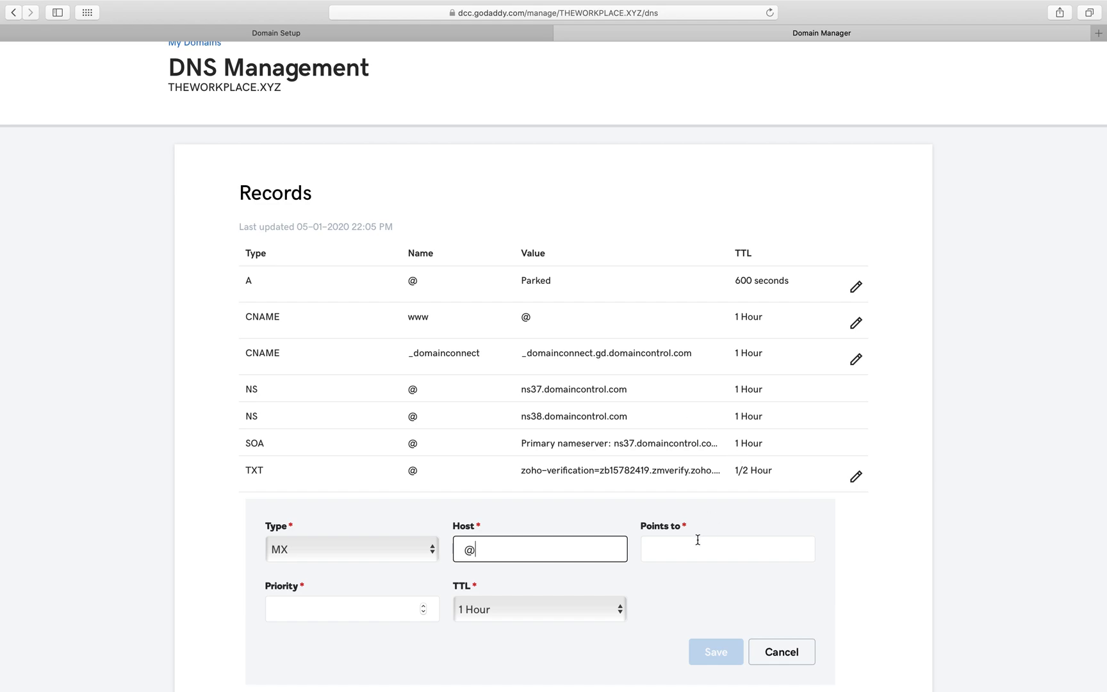
pyautogui.click(698, 540)
pyautogui.write('mx.zoho.com')
pyautogui.click(349, 616)
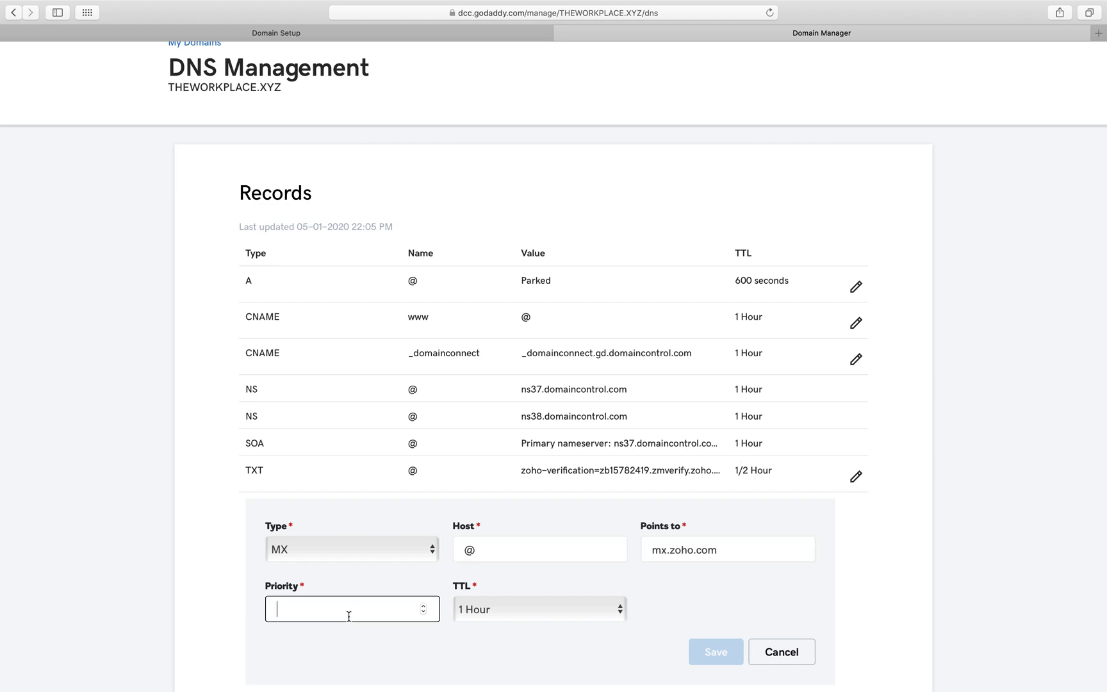
pyautogui.write('10')
pyautogui.click(499, 609)
pyautogui.click(500, 593)
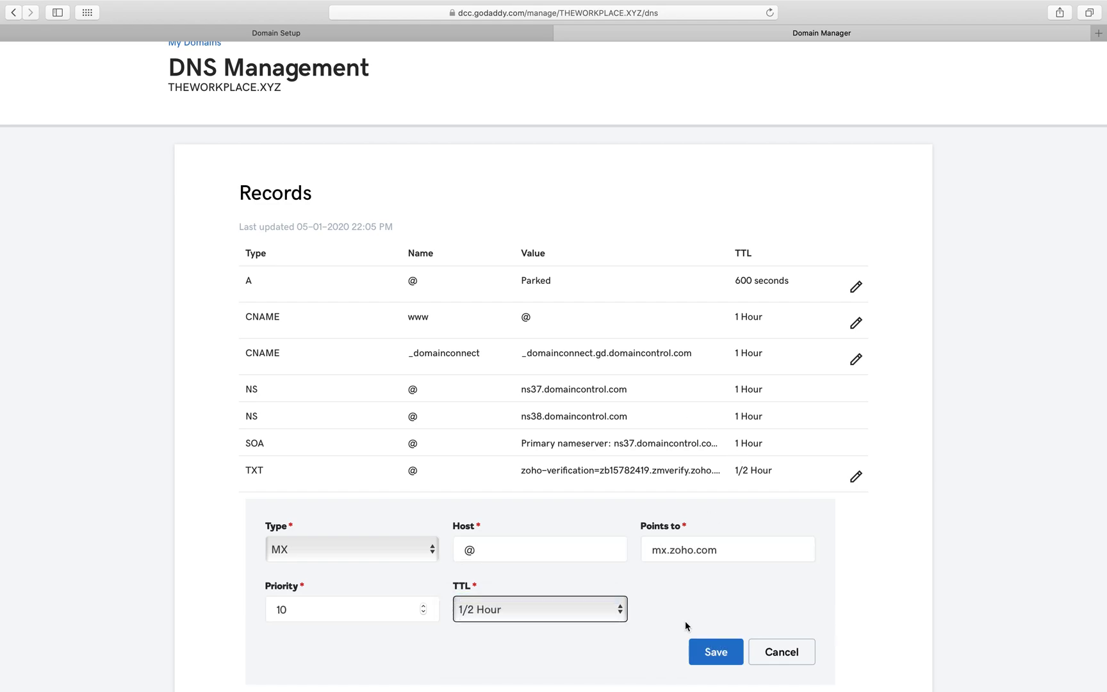
pyautogui.click(713, 649)
# Step: Add a second MX record pointing to mx2.zoho.com, priority 20, TTL 1/2 Hour
pyautogui.click(353, 585)
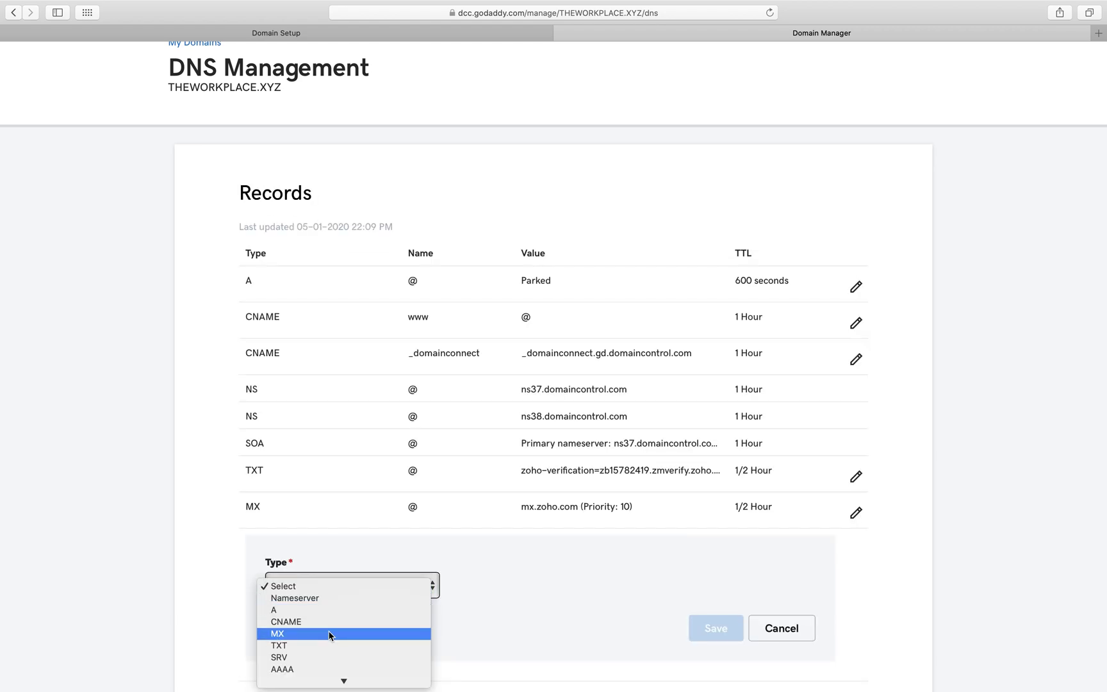
pyautogui.press('Escape')
pyautogui.press('m')
pyautogui.press('Tab')
pyautogui.press('Tab')
pyautogui.write('mx2.')
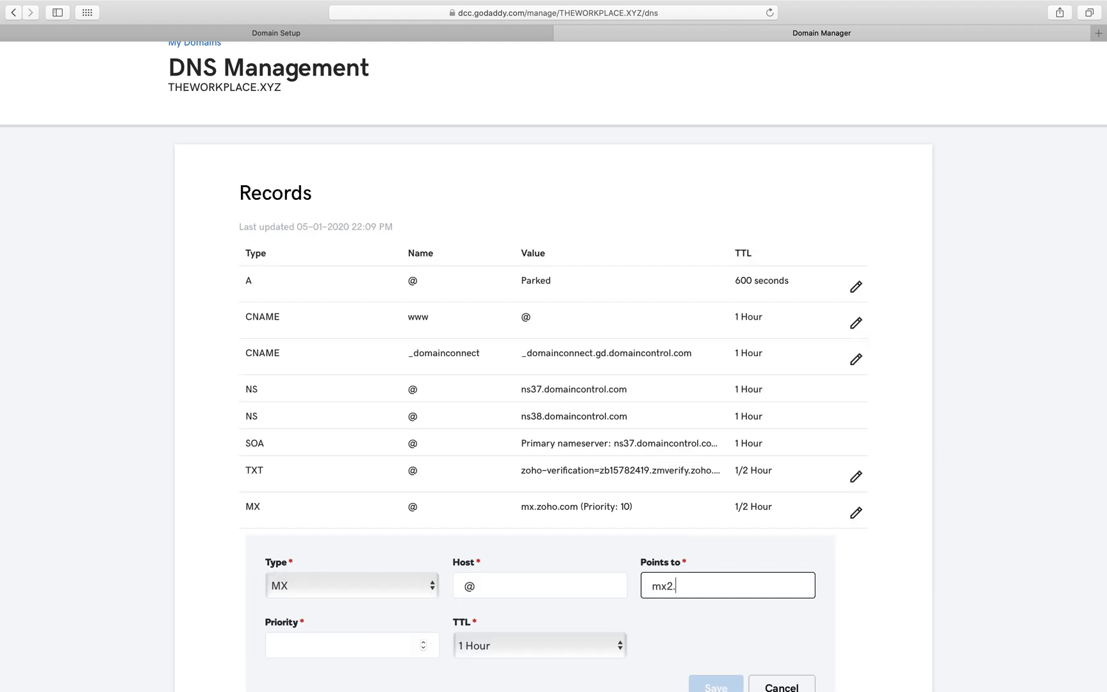
pyautogui.write('zoho.com')
pyautogui.click(378, 637)
pyautogui.write('20')
pyautogui.click(460, 642)
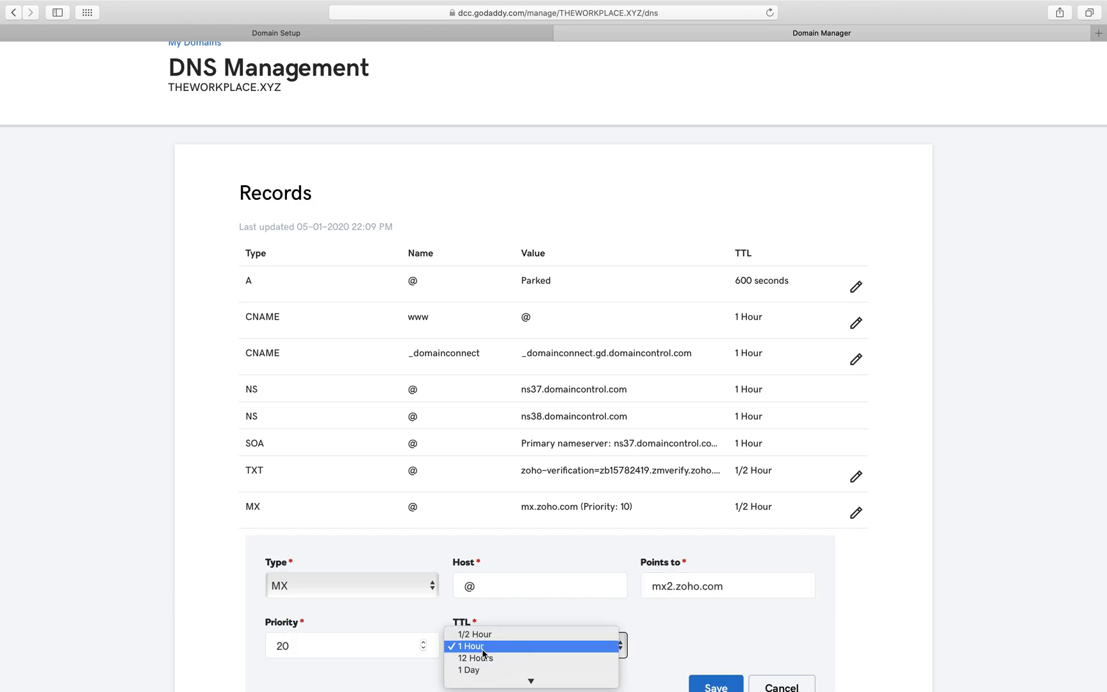
pyautogui.click(485, 636)
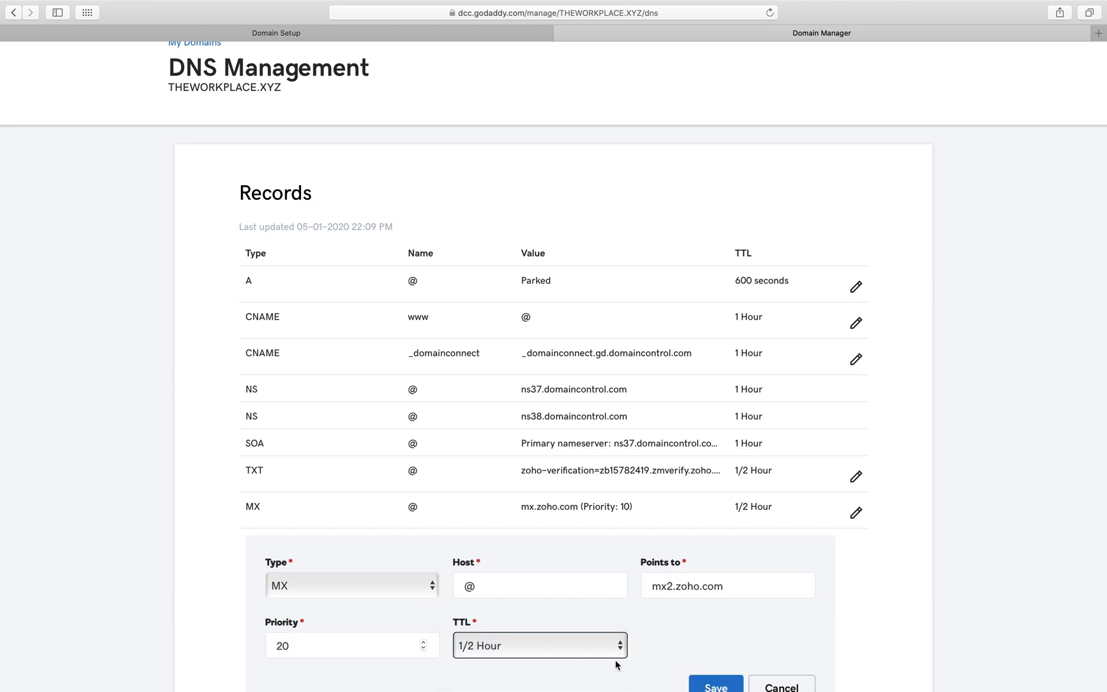
pyautogui.click(706, 684)
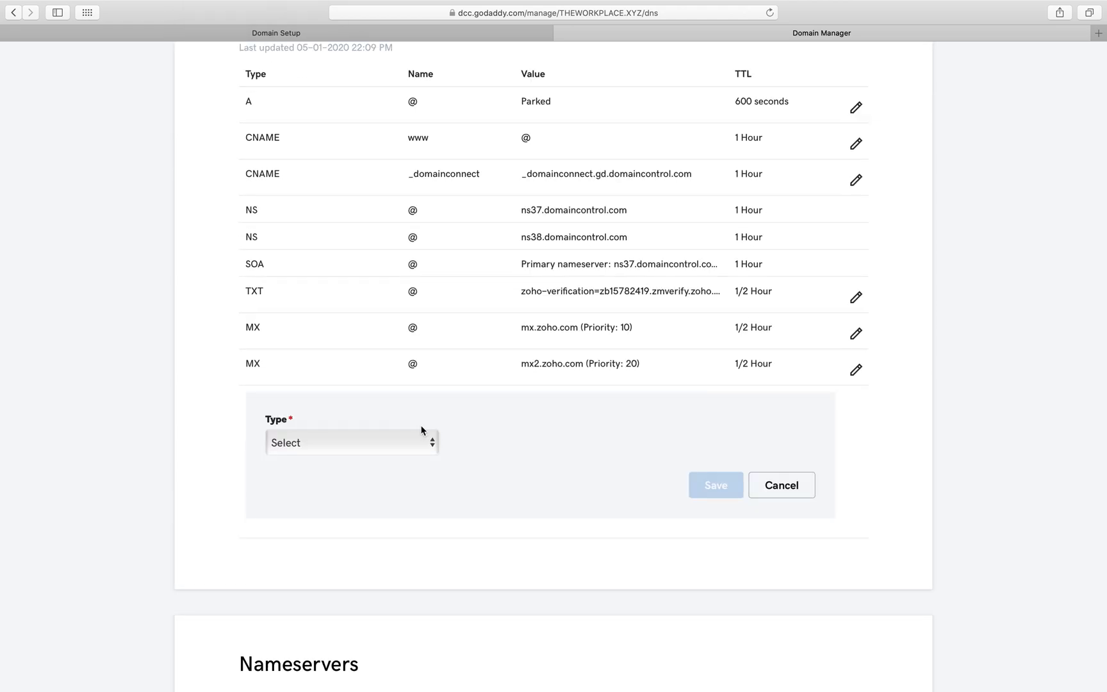
# Step: Add a third MX record for @ to mx3.zoho.com, priority 50, TTL 1/2 Hour, then return to Zoho
pyautogui.click(415, 441)
pyautogui.click(413, 490)
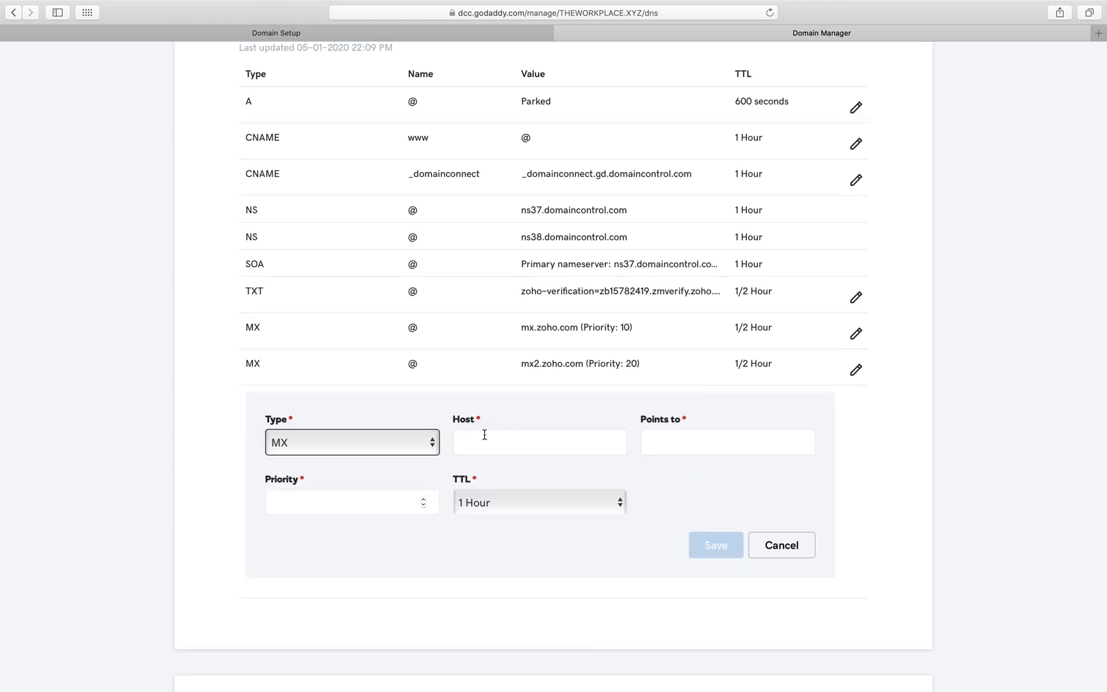
pyautogui.click(485, 435)
pyautogui.write('@')
pyautogui.press('Tab')
pyautogui.write('mx3.')
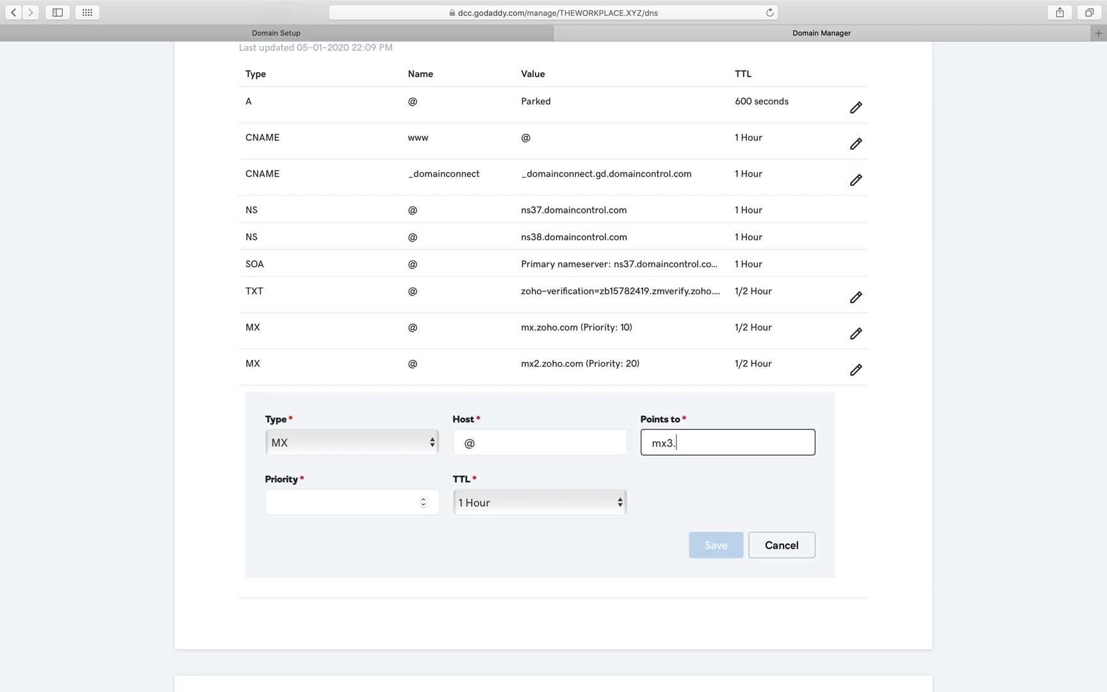
pyautogui.write('zoho.com')
pyautogui.click(415, 510)
pyautogui.write('50')
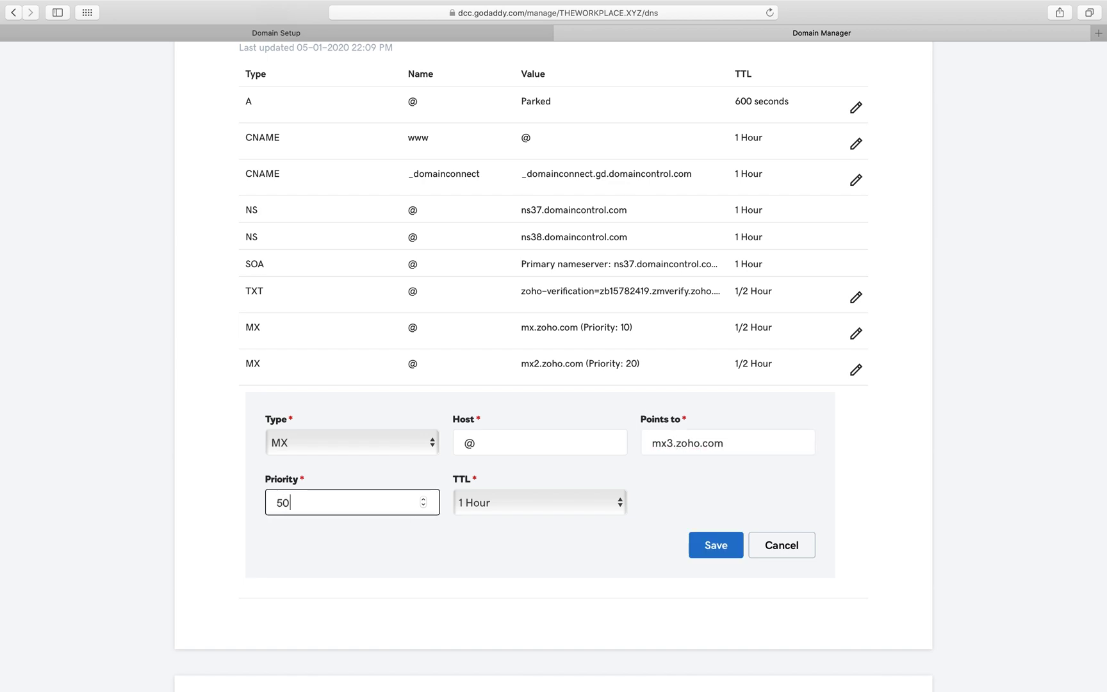
pyautogui.click(566, 491)
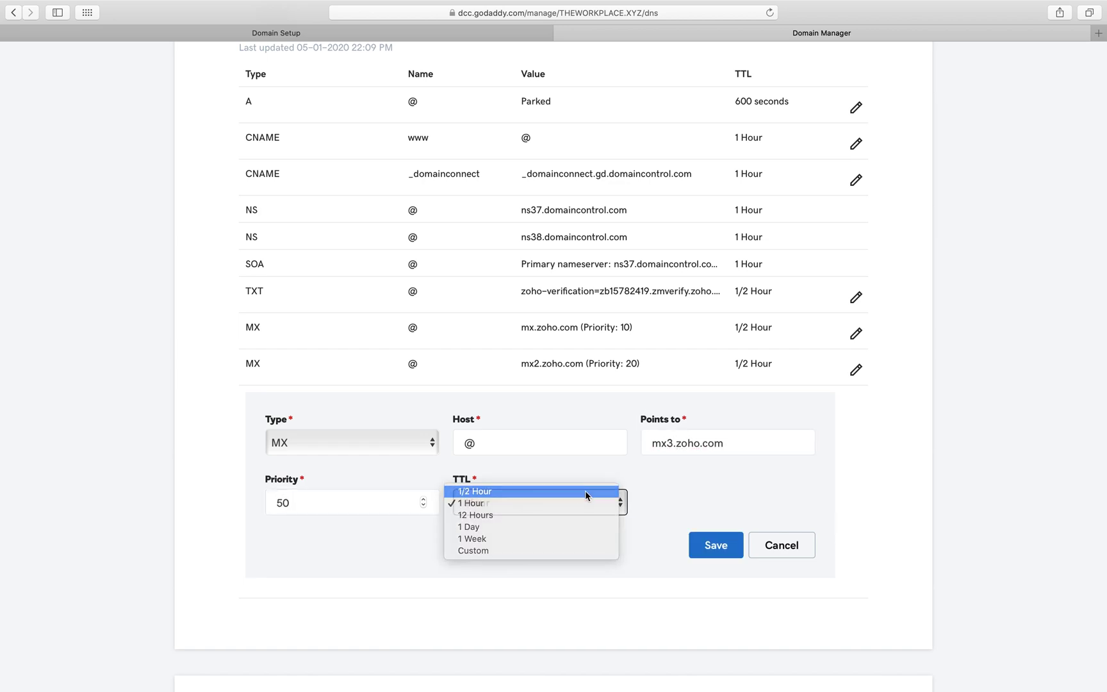
pyautogui.click(586, 492)
pyautogui.click(711, 547)
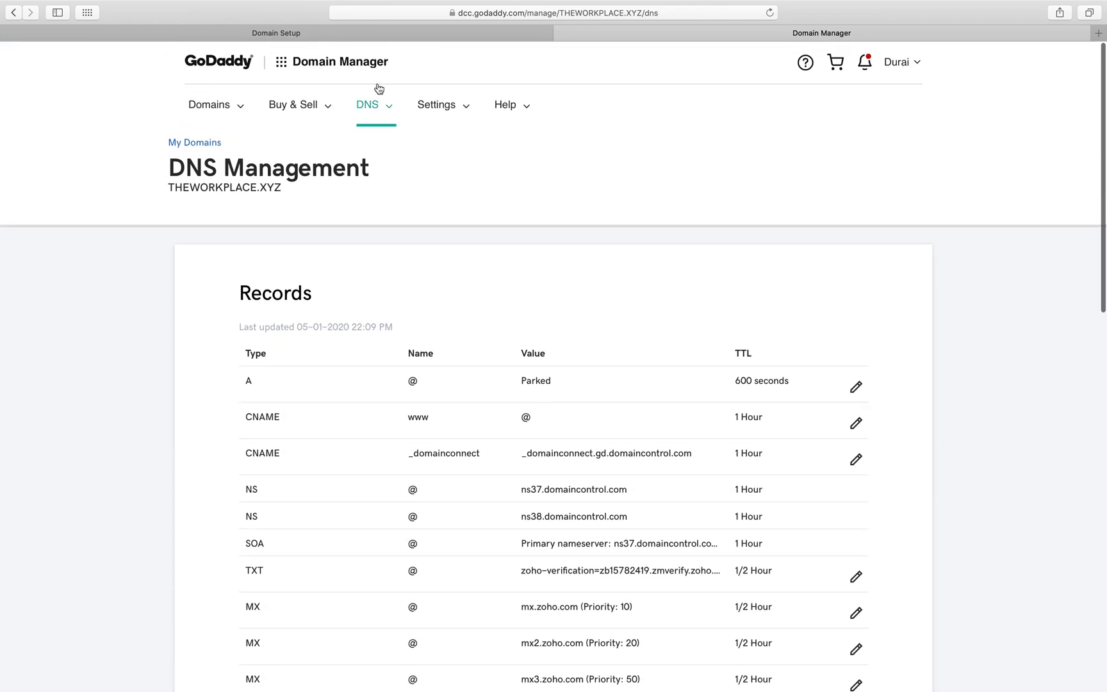
pyautogui.click(384, 33)
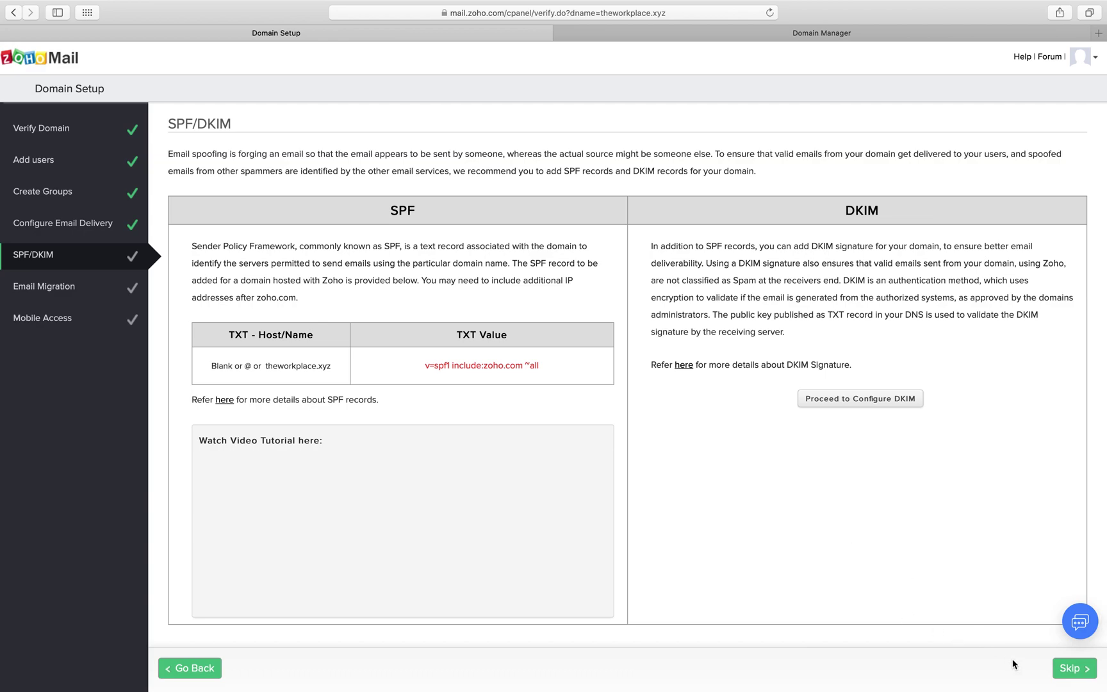
# Step: Skip the SPF/DKIM and Email Migration steps to reach the setup-complete page
pyautogui.click(1070, 668)
pyautogui.click(1070, 668)
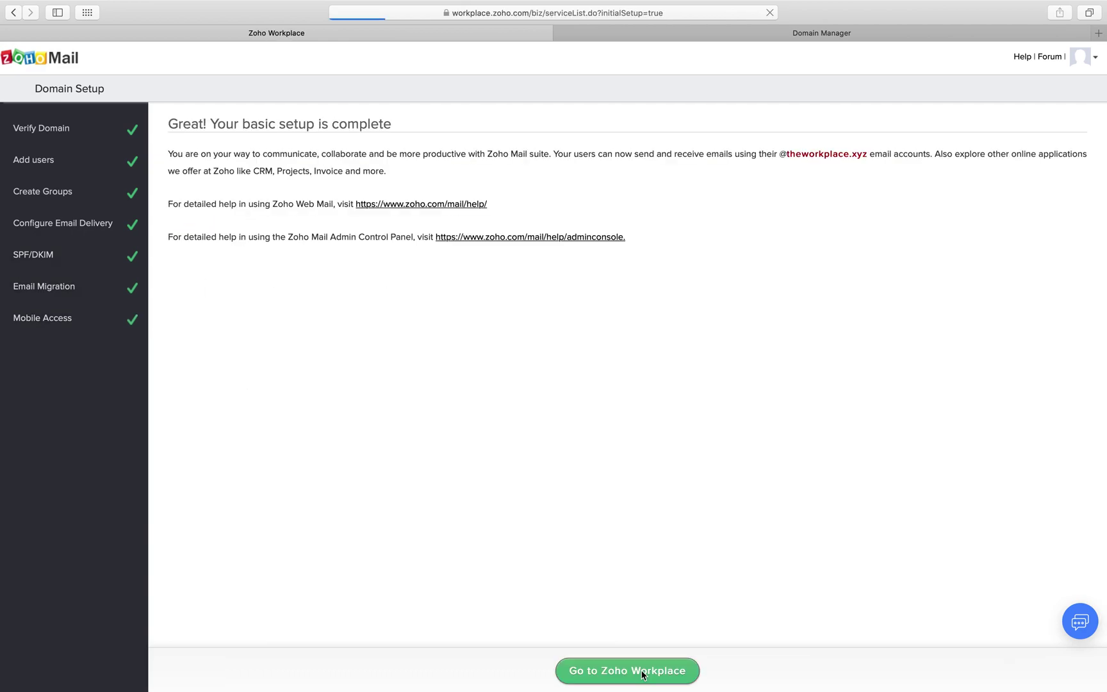